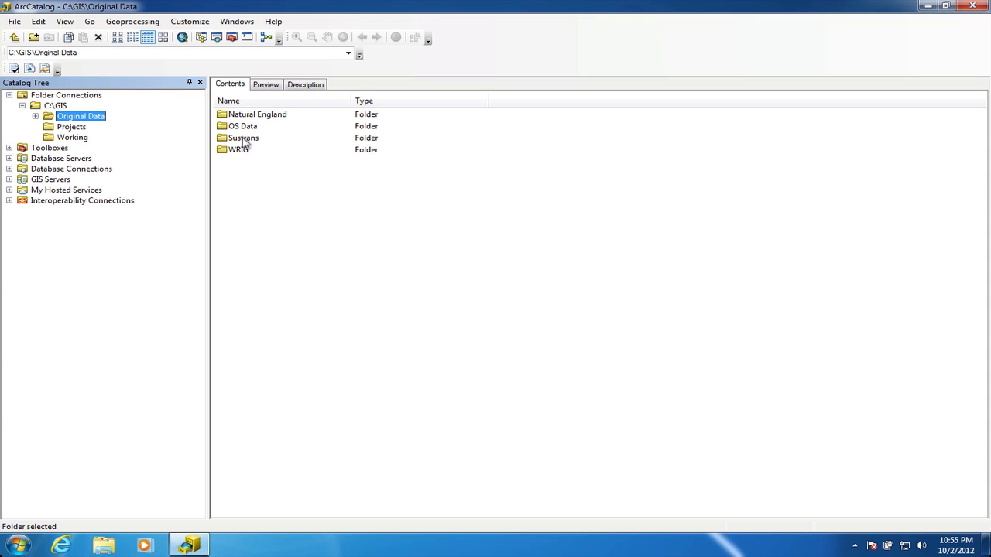
- Open the Sustrans and WRIG folders in Original Data and refresh the Original Data folder
{"action": "double_click", "coordinate": [245, 138]}
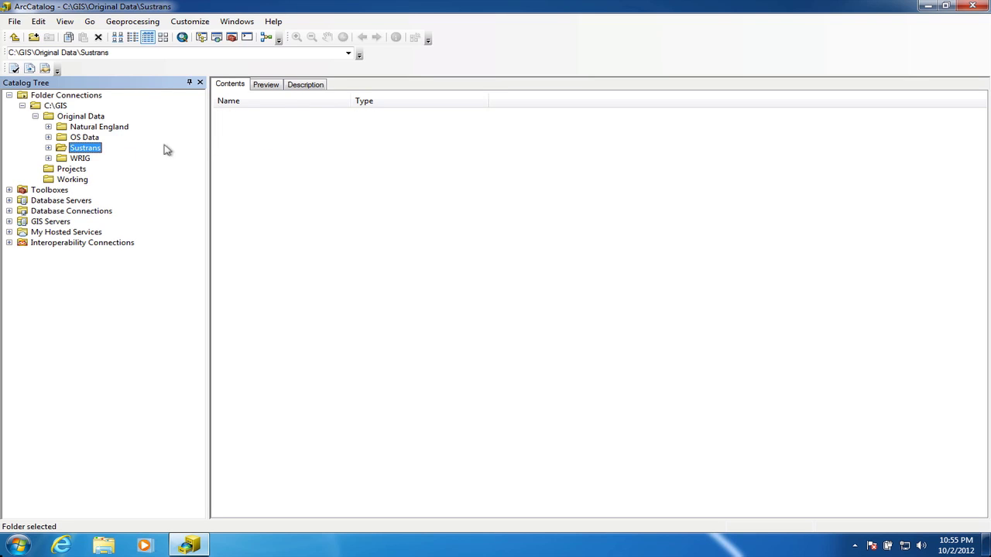
{"action": "left_click", "coordinate": [81, 158]}
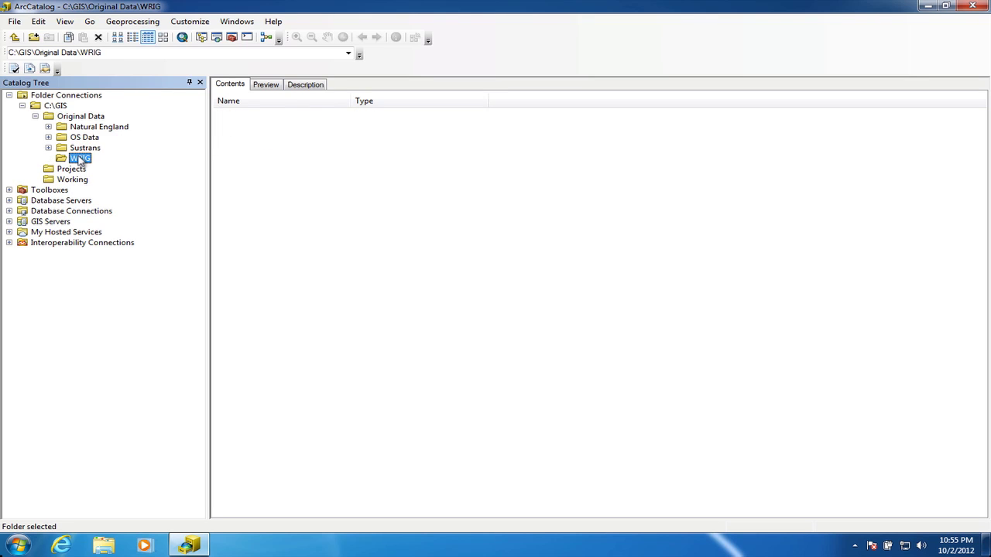
{"action": "left_click", "coordinate": [34, 116]}
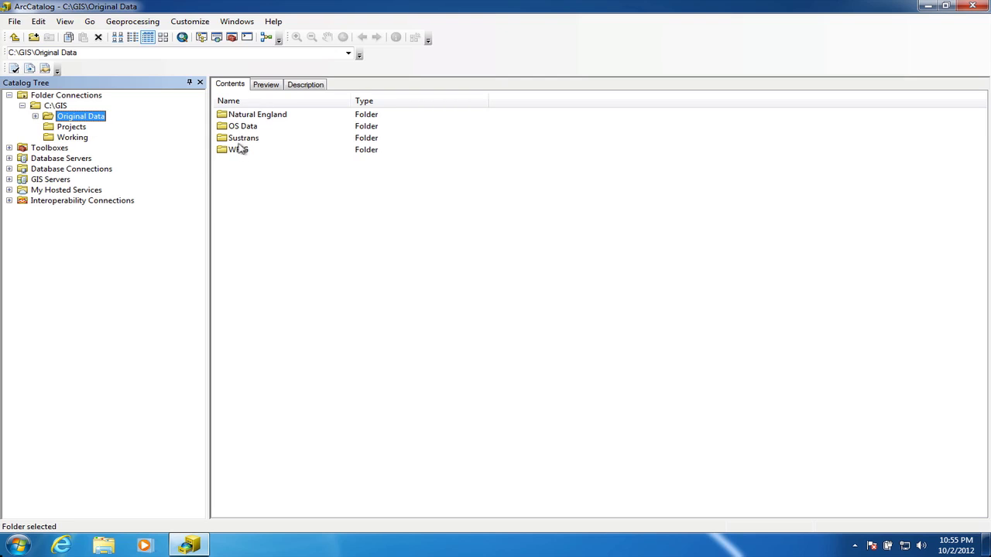
{"action": "right_click", "coordinate": [87, 120]}
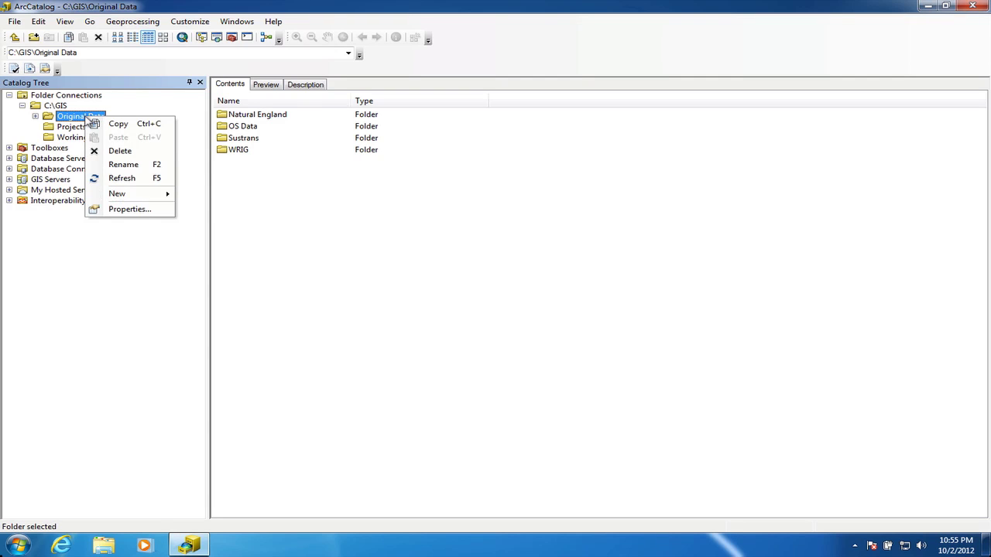
{"action": "left_click", "coordinate": [125, 180]}
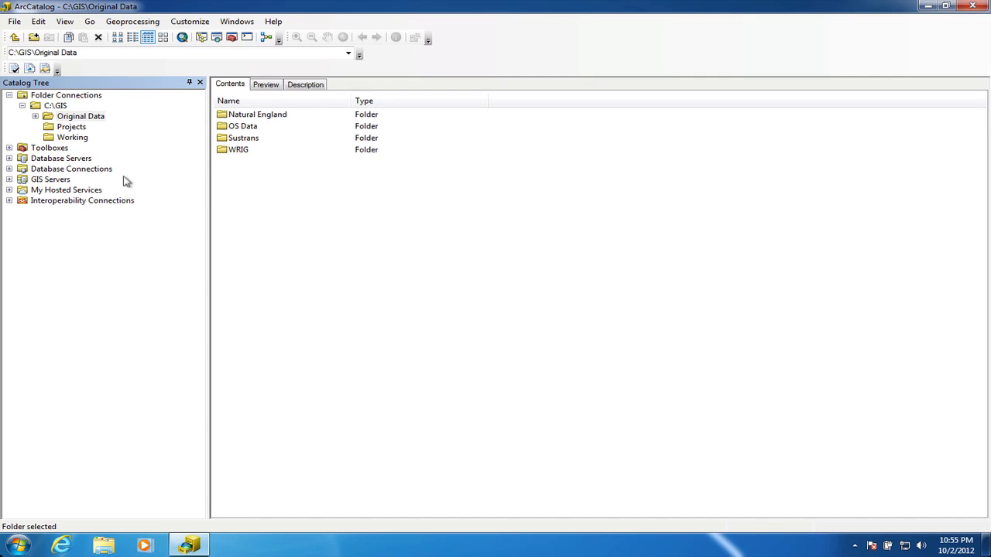
- Inspect the shapefiles in the WRIG and Sustrans folders and collapse the Original Data folder
{"action": "double_click", "coordinate": [239, 150]}
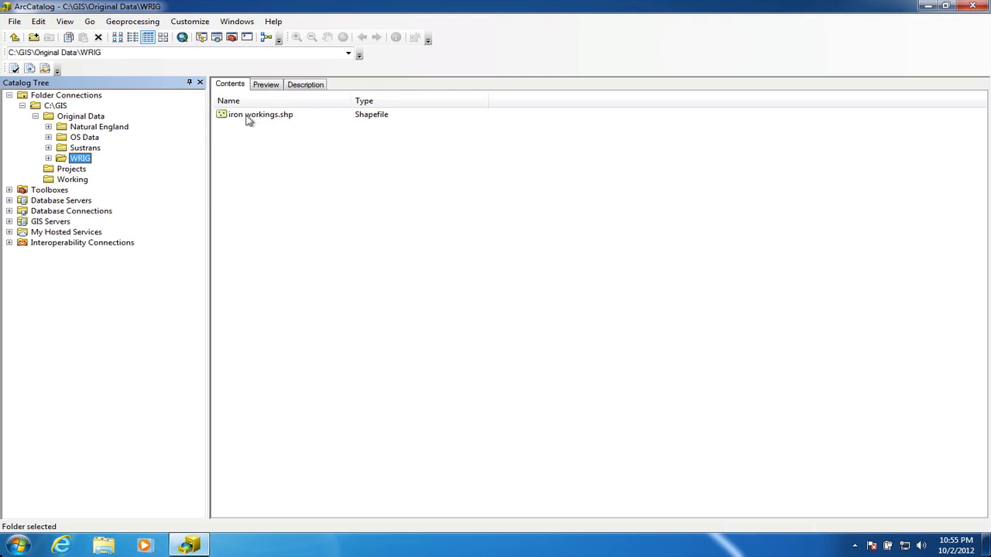
{"action": "left_click", "coordinate": [82, 148]}
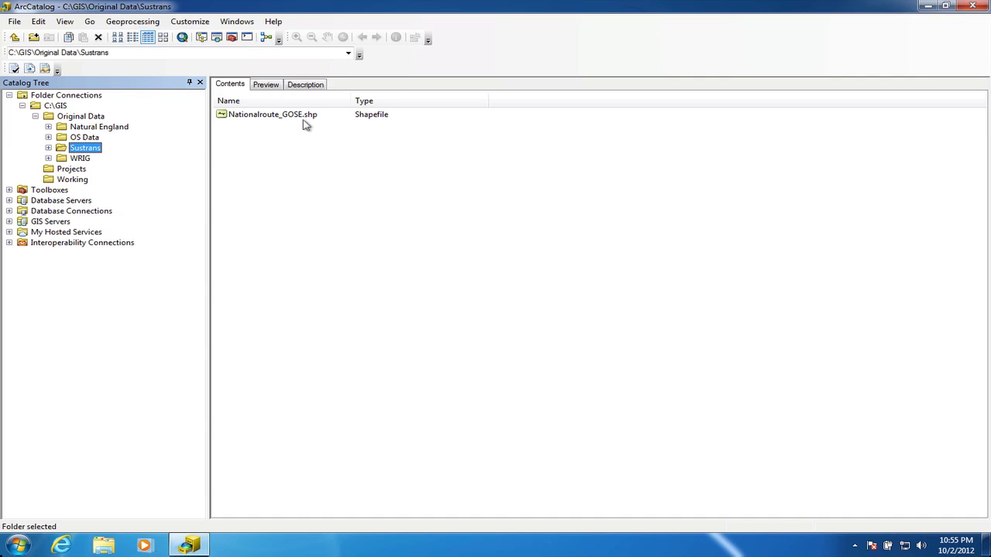
{"action": "left_click", "coordinate": [35, 117]}
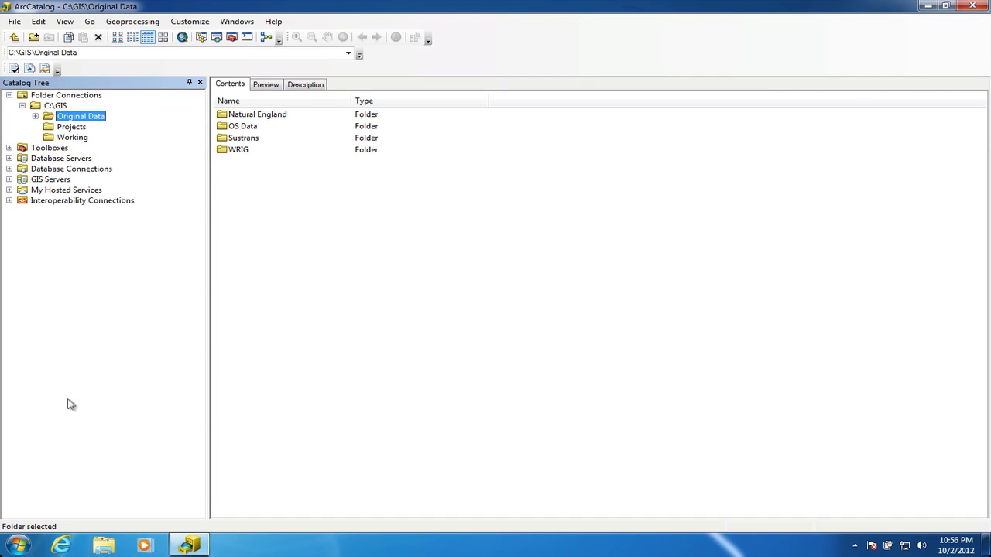
- Launch ArcMap 10.1 and dismiss the Getting Started dialog to work in an untitled blank map
{"action": "left_click", "coordinate": [14, 548]}
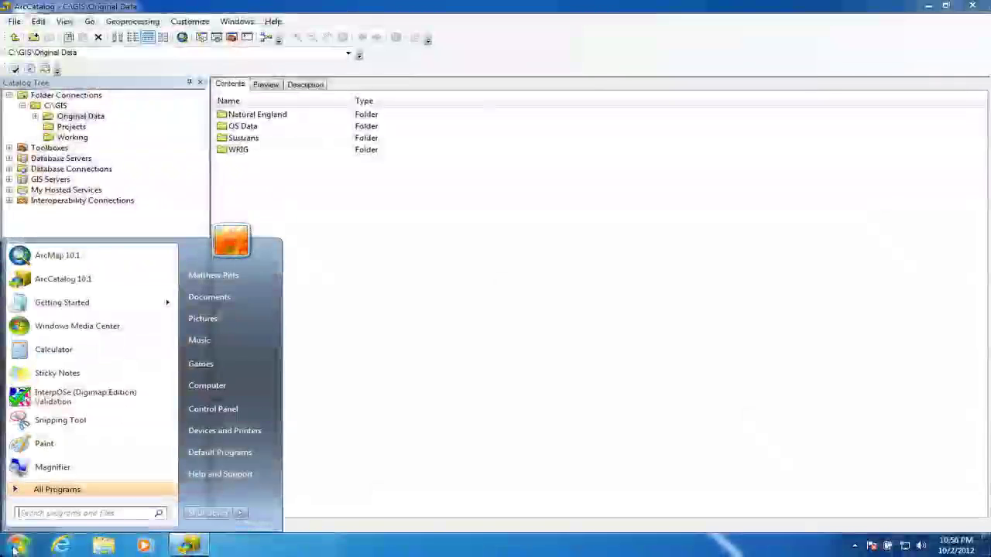
{"action": "left_click", "coordinate": [58, 256]}
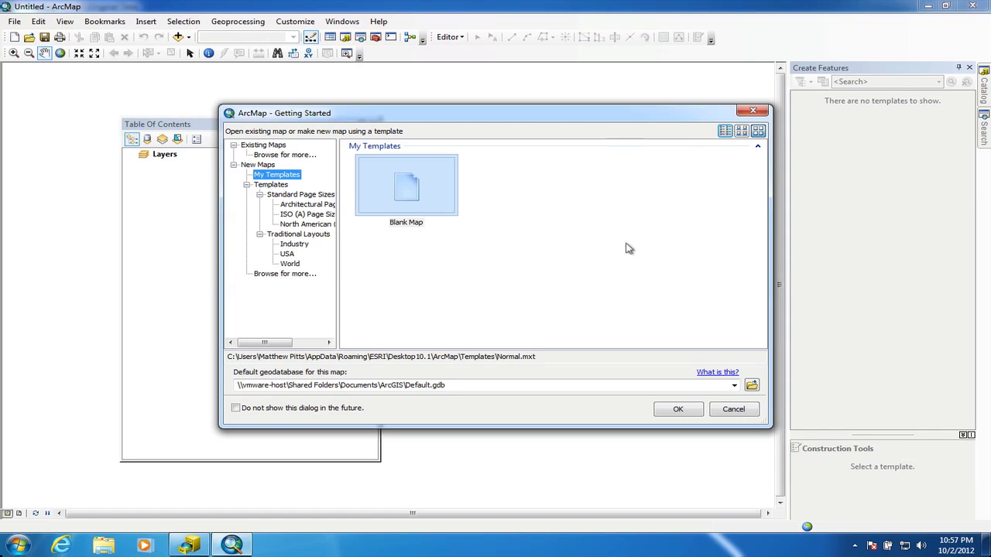
{"action": "left_click", "coordinate": [742, 410]}
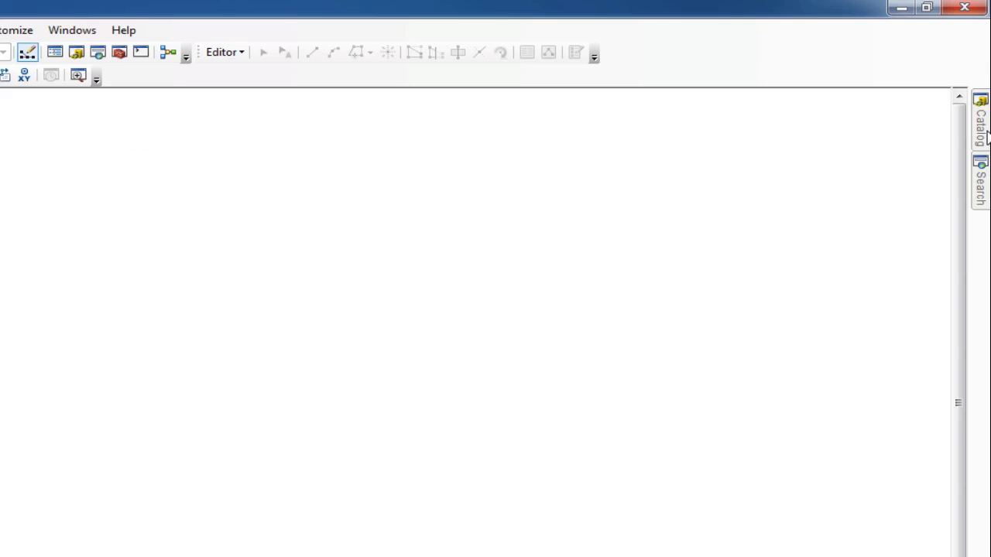
- Add tq64.tif from C:\GIS\Original Data\OS Data\50k to the map and accept the unknown spatial reference warning
{"action": "left_click", "coordinate": [987, 131]}
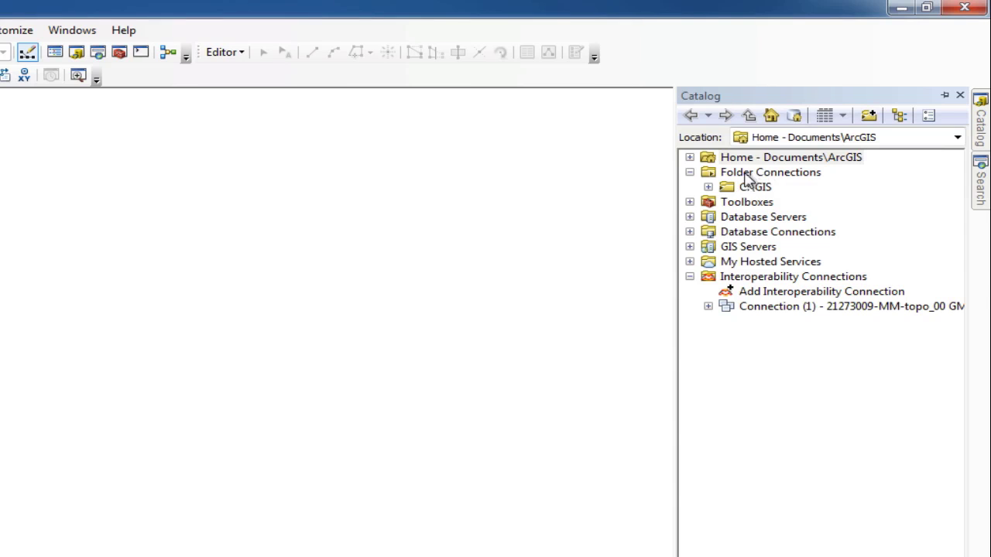
{"action": "left_click", "coordinate": [708, 188]}
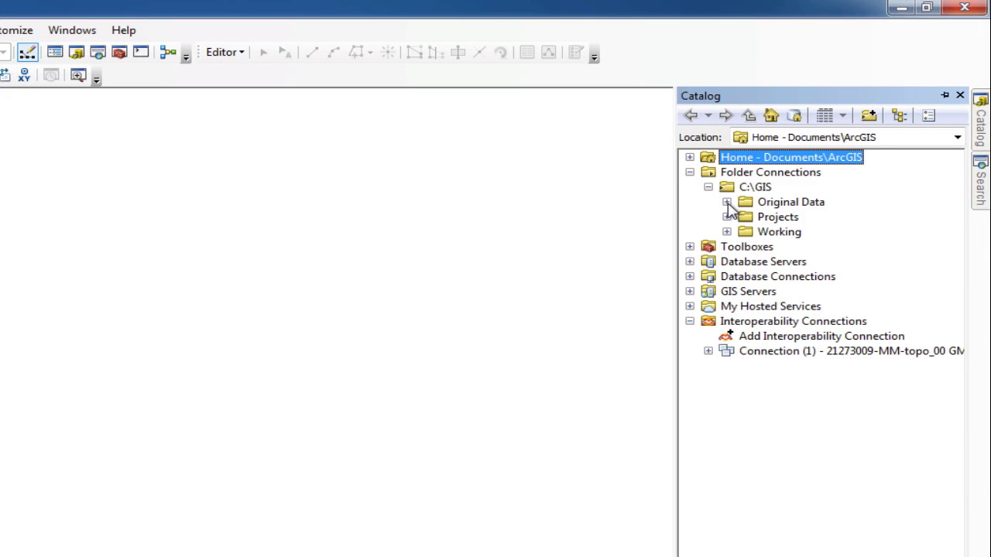
{"action": "left_click", "coordinate": [727, 202]}
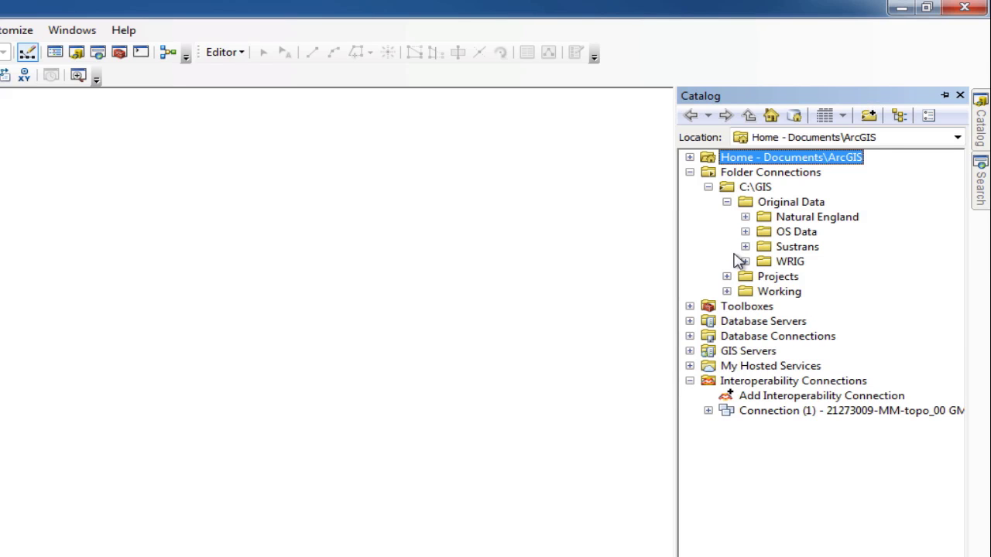
{"action": "left_click", "coordinate": [746, 232]}
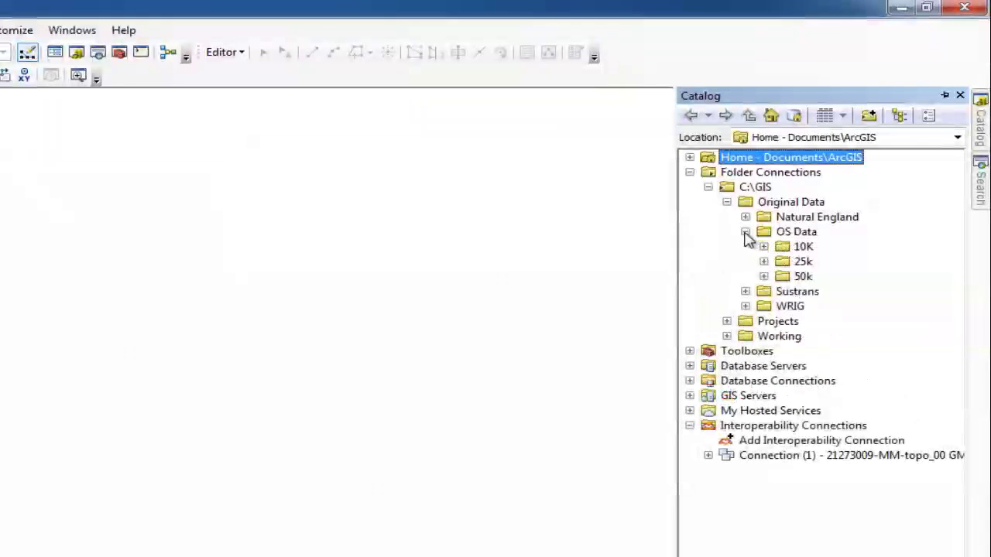
{"action": "left_click", "coordinate": [764, 277]}
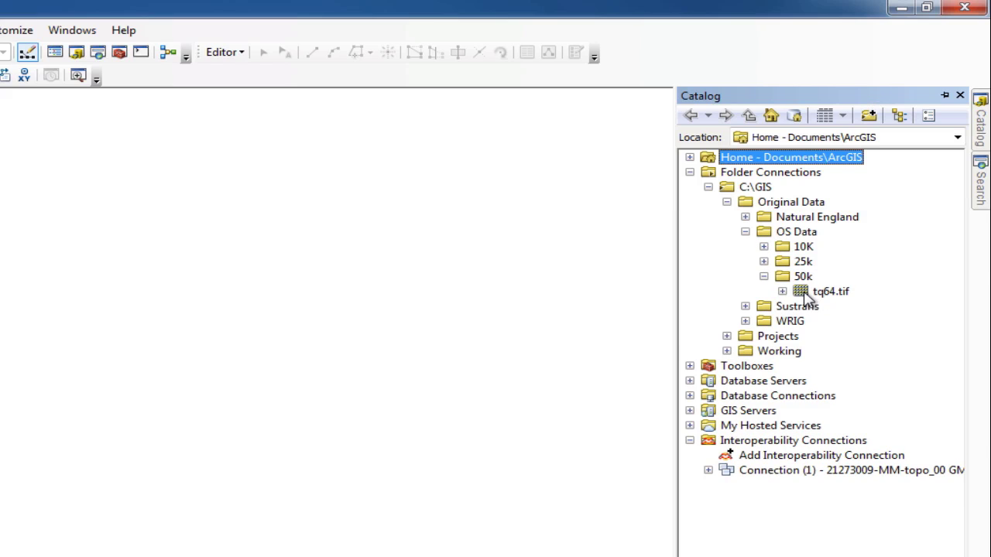
{"action": "left_click", "coordinate": [802, 293]}
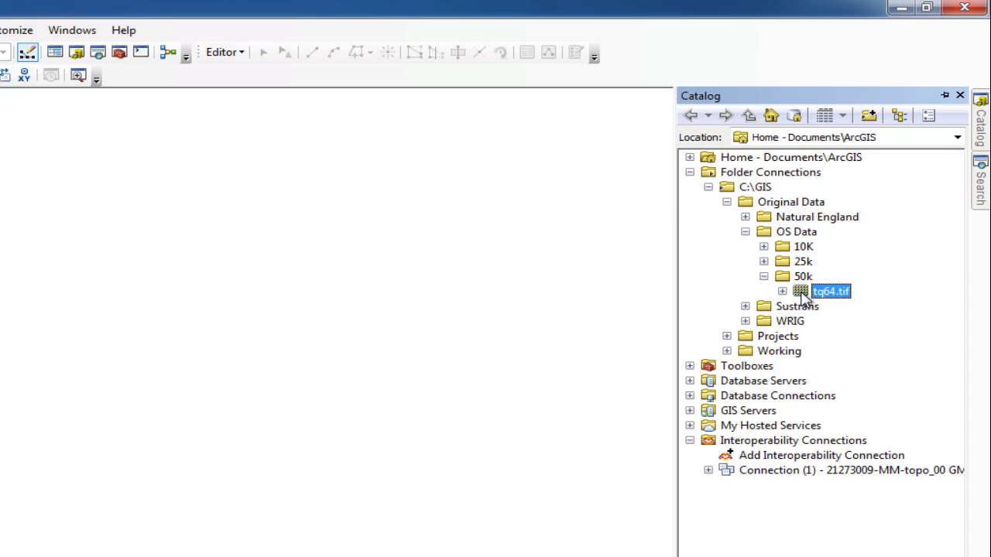
{"action": "mouse_move", "coordinate": [802, 294]}
{"action": "left_mouse_down"}
{"action": "mouse_move", "coordinate": [614, 268]}
{"action": "mouse_move", "coordinate": [374, 330]}
{"action": "left_mouse_up"}
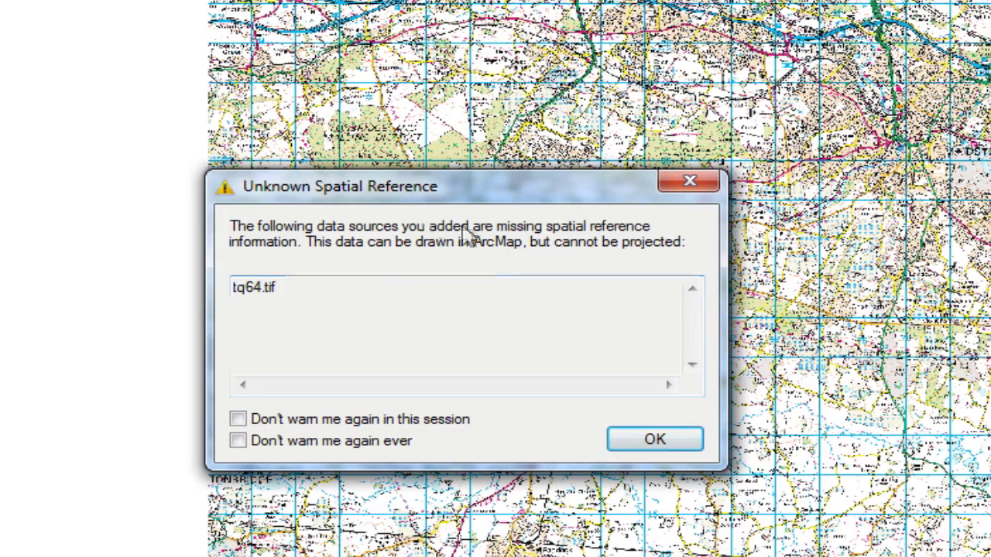
{"action": "left_click", "coordinate": [654, 440]}
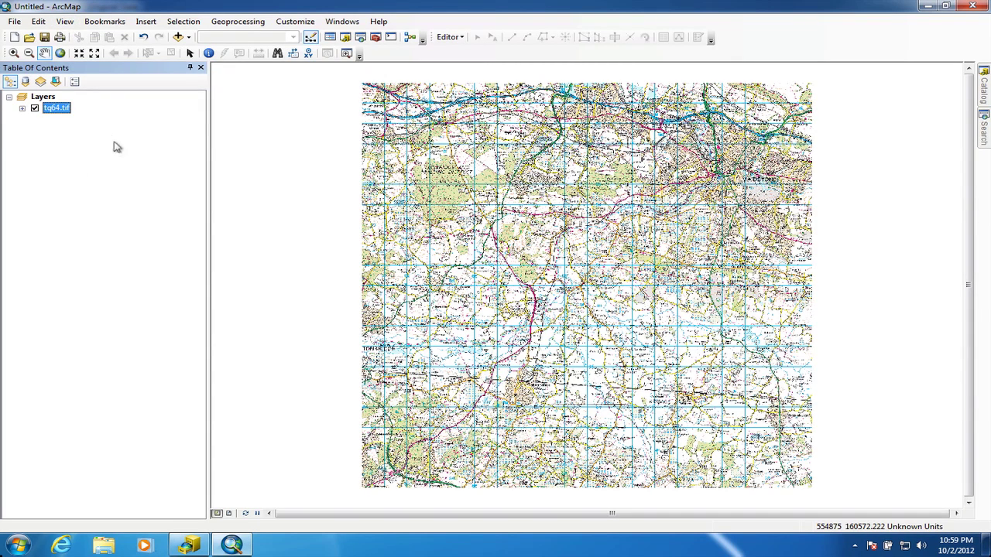
- Set the data frame's coordinate system to British National Grid from the projected European national grids
{"action": "left_click", "coordinate": [65, 23]}
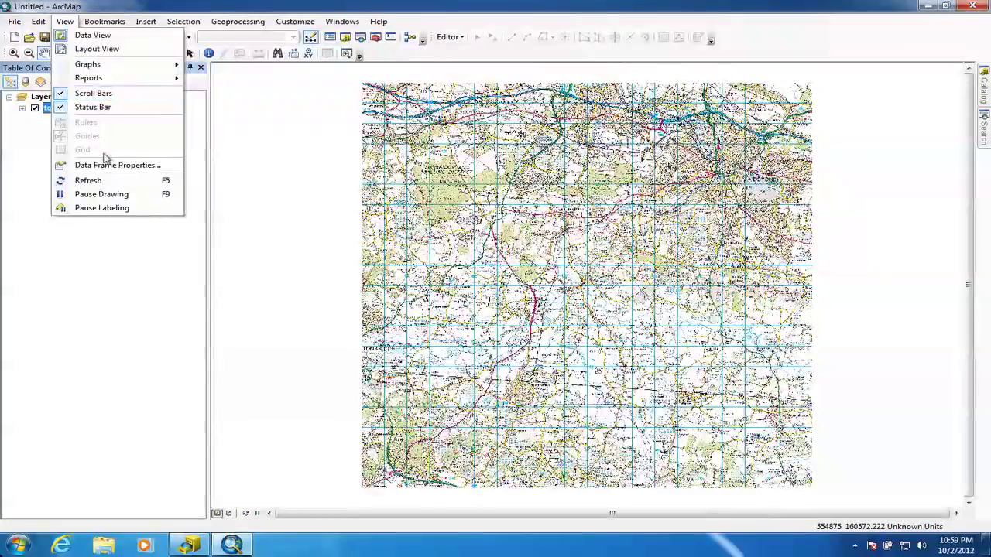
{"action": "left_click", "coordinate": [108, 166]}
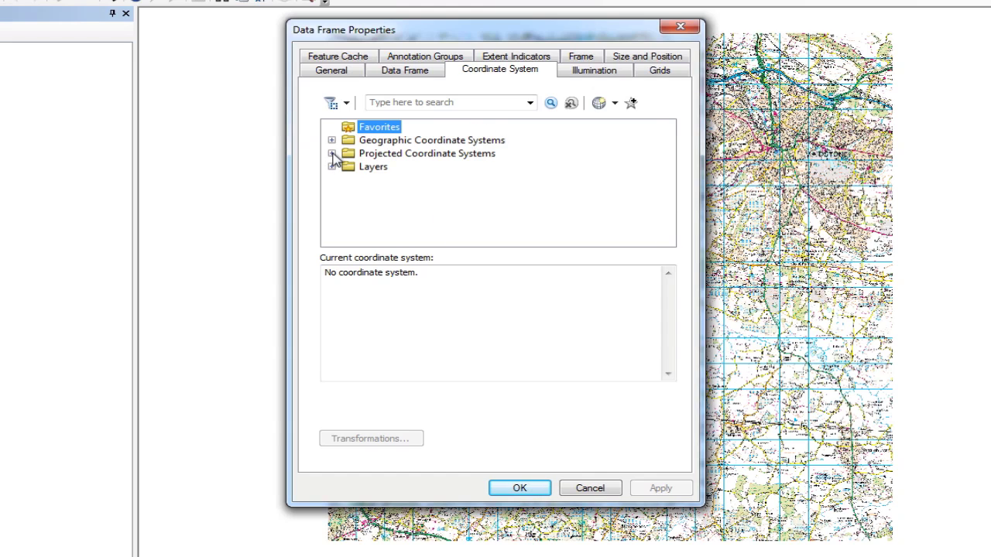
{"action": "left_click", "coordinate": [331, 153]}
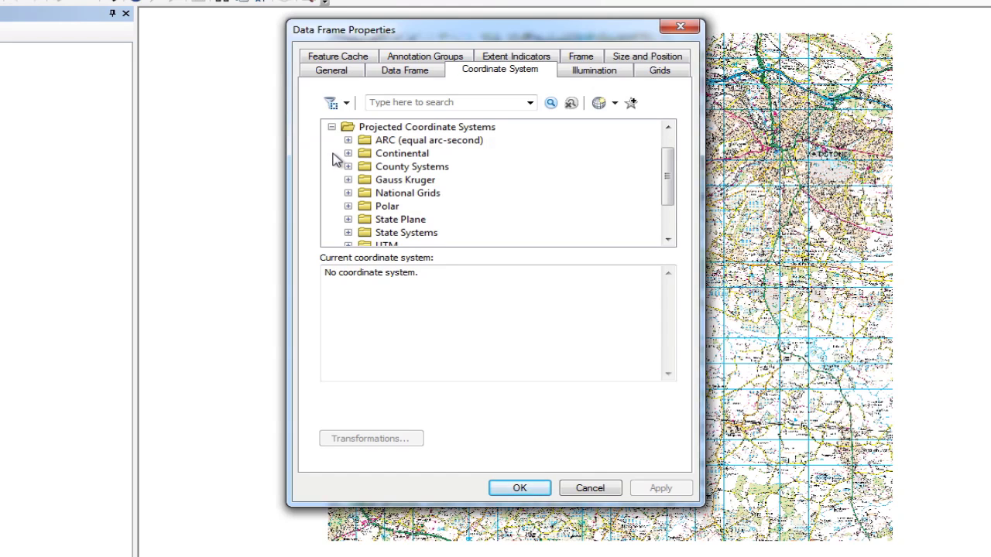
{"action": "double_click", "coordinate": [396, 194]}
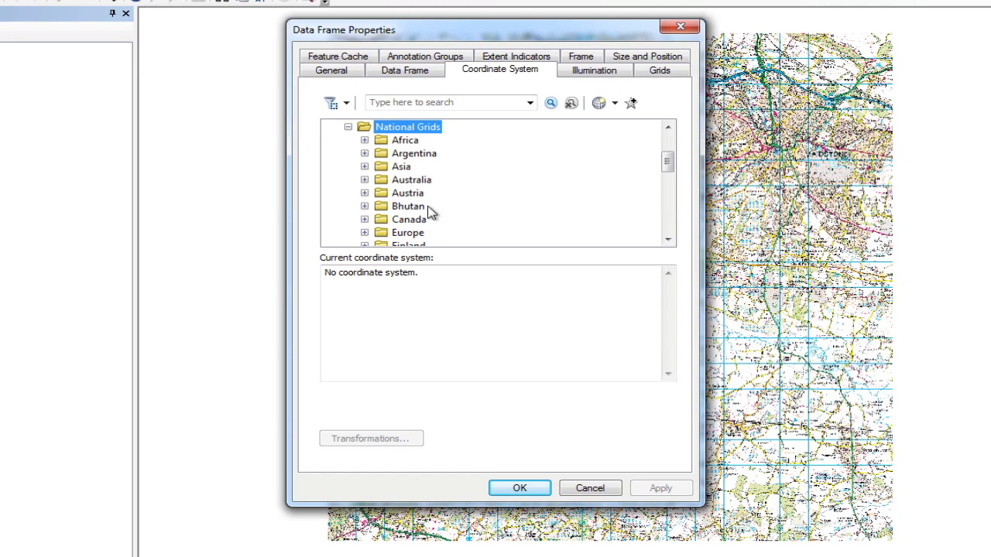
{"action": "left_click", "coordinate": [418, 235]}
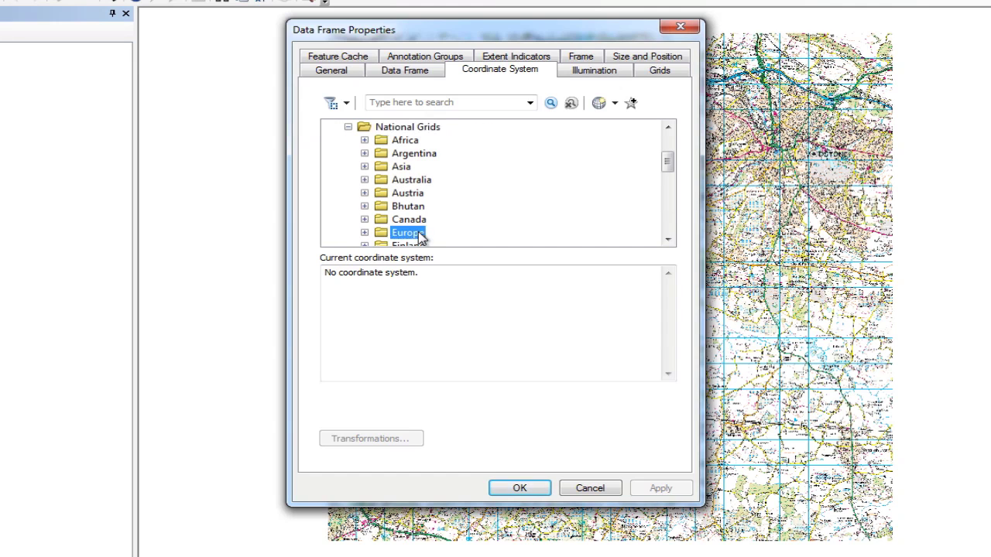
{"action": "left_click", "coordinate": [366, 233]}
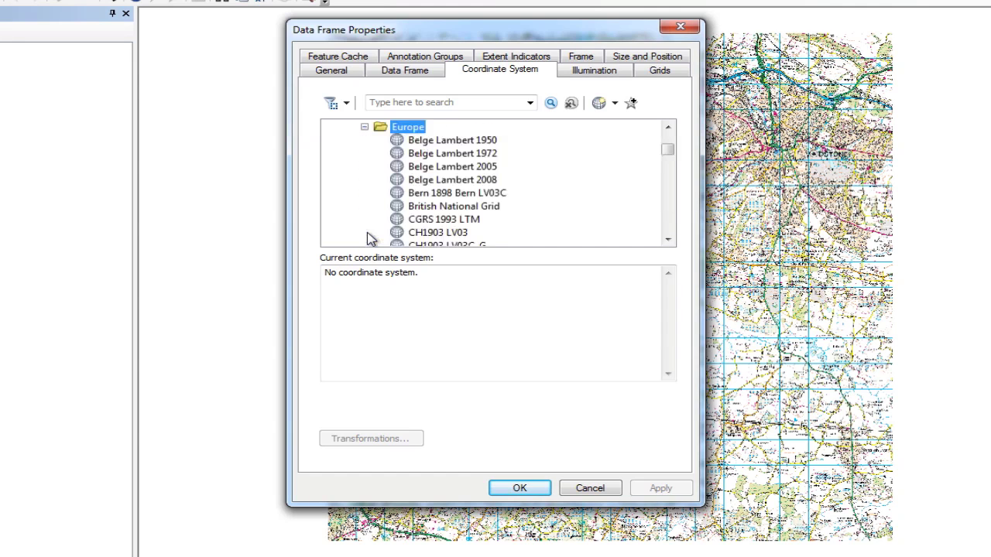
{"action": "left_click", "coordinate": [454, 206]}
{"action": "left_click", "coordinate": [660, 489]}
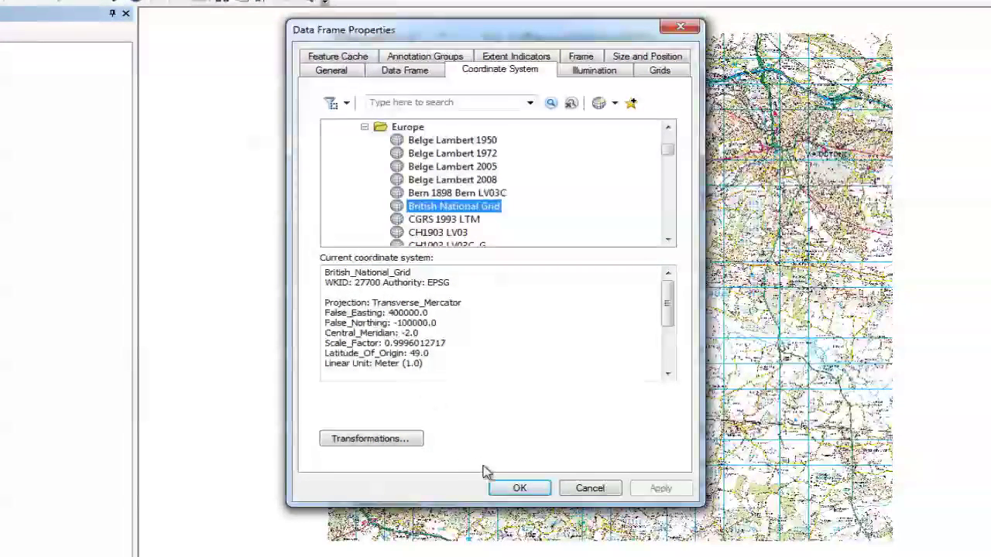
{"action": "left_click", "coordinate": [514, 487]}
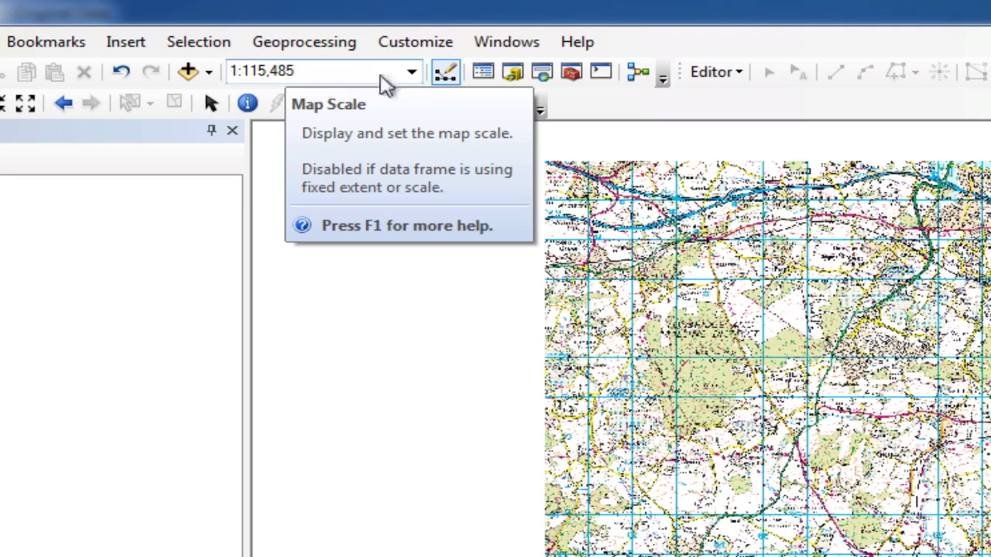
- Set the map scale to 1:24,000 and pan the map around Yalding
{"action": "left_click", "coordinate": [411, 80]}
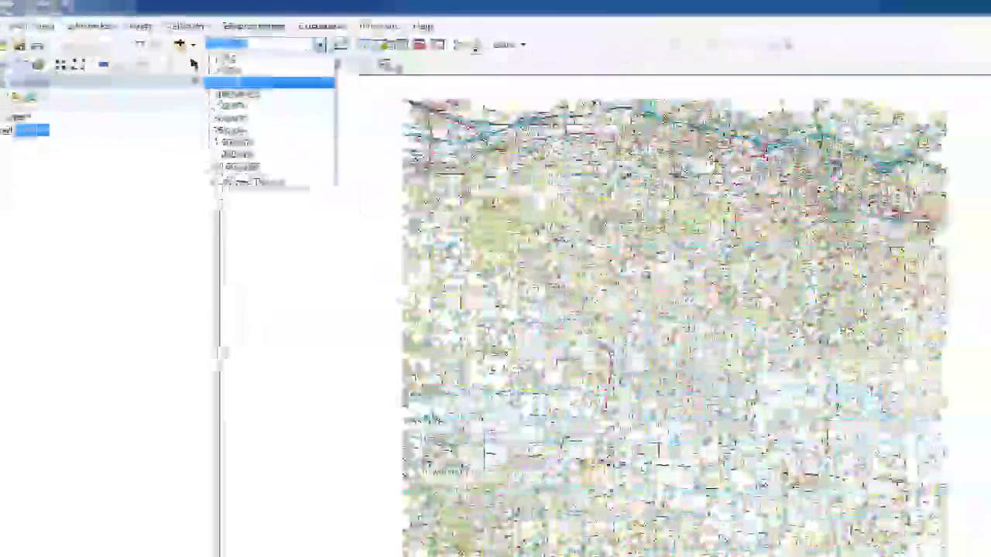
{"action": "left_click", "coordinate": [258, 133]}
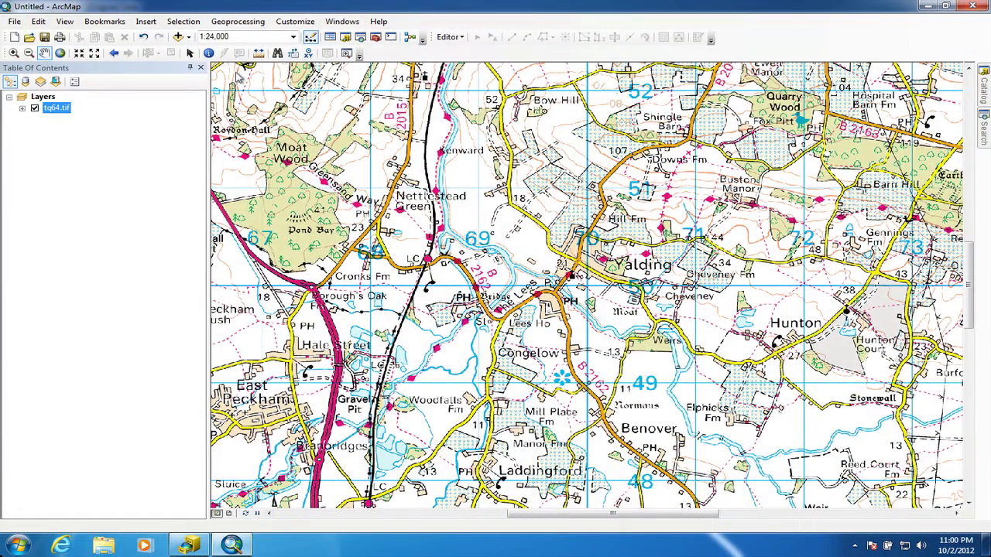
{"action": "left_click_drag", "start_coordinate": [425, 230], "coordinate": [374, 284]}
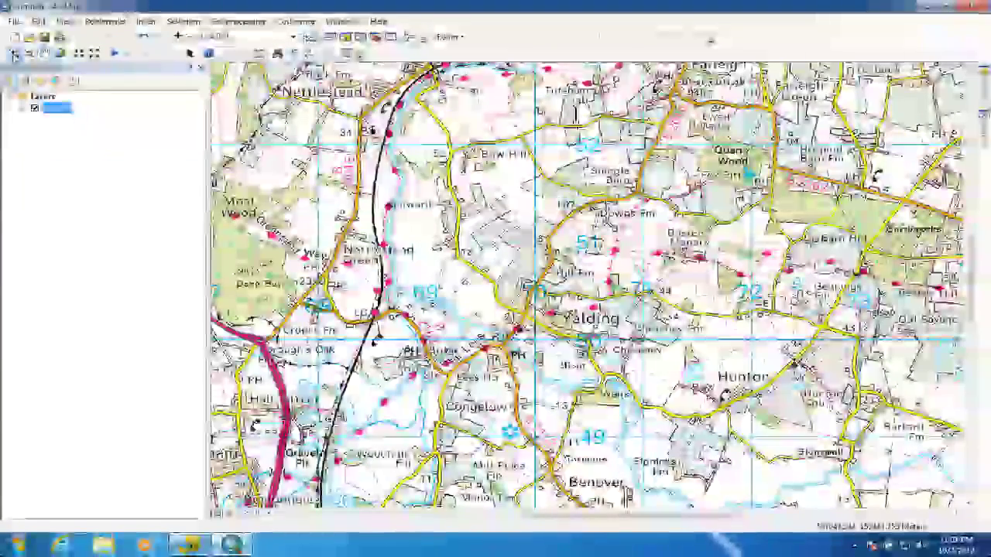
- Explore the map by zooming and panning, and use Fixed Zoom In twice to reach a scale of 1:63,360
{"action": "scroll", "coordinate": [531, 268], "scroll_direction": "up", "scroll_amount": 2}
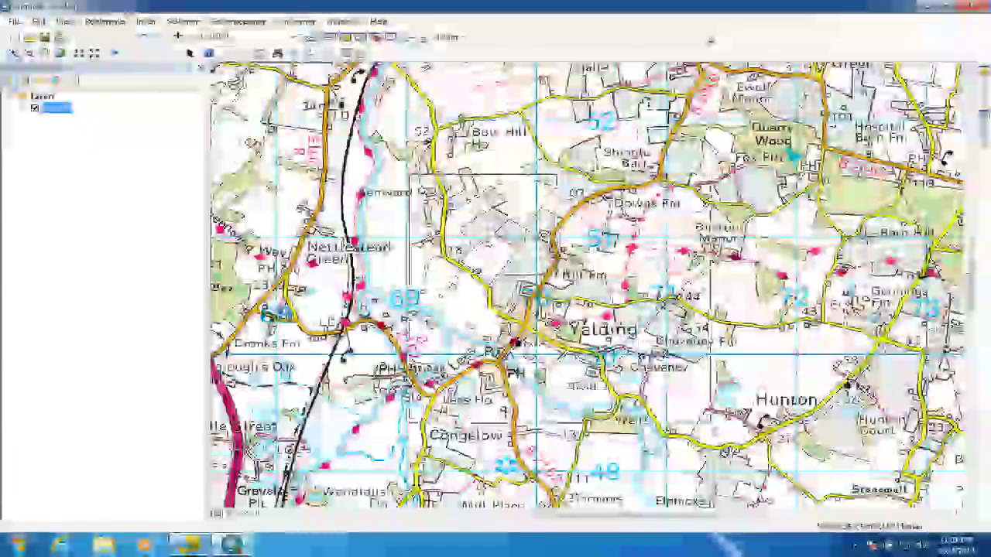
{"action": "scroll", "coordinate": [604, 362], "scroll_direction": "up", "scroll_amount": 2}
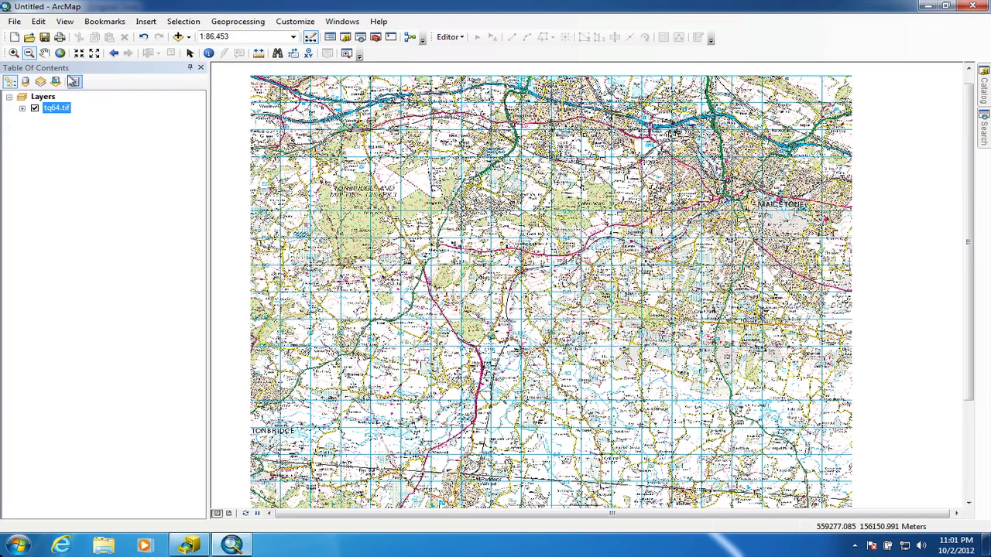
{"action": "left_click", "coordinate": [45, 54]}
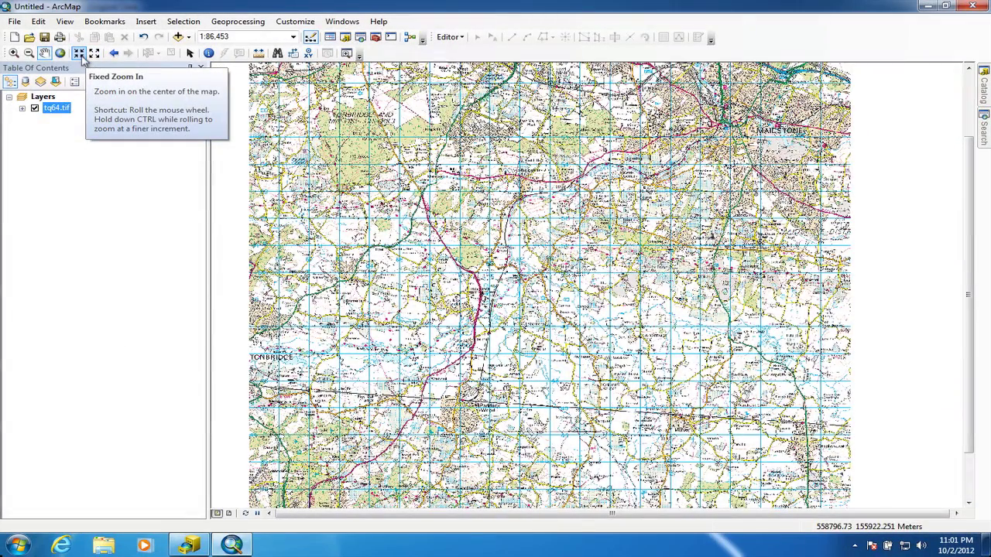
{"action": "left_click", "coordinate": [80, 54]}
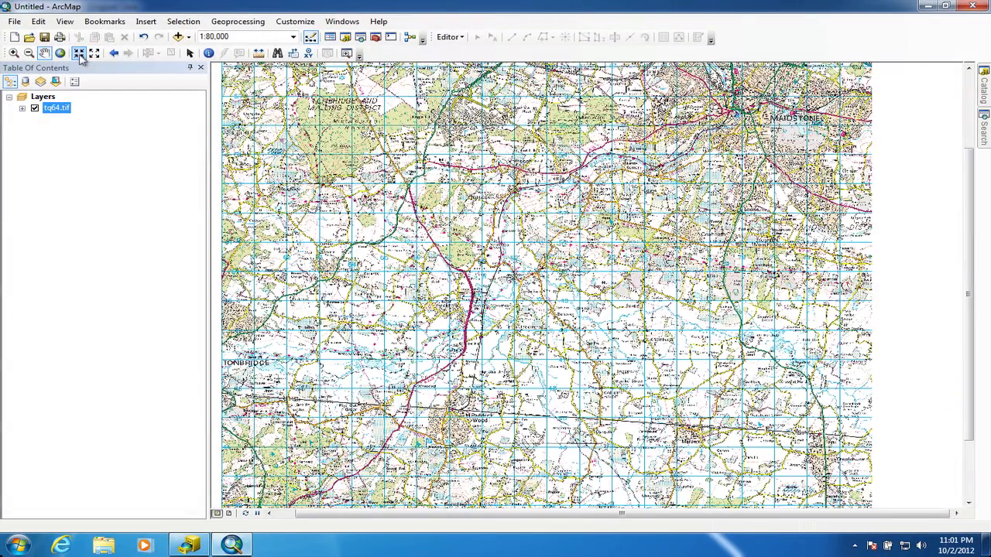
{"action": "left_click", "coordinate": [80, 54]}
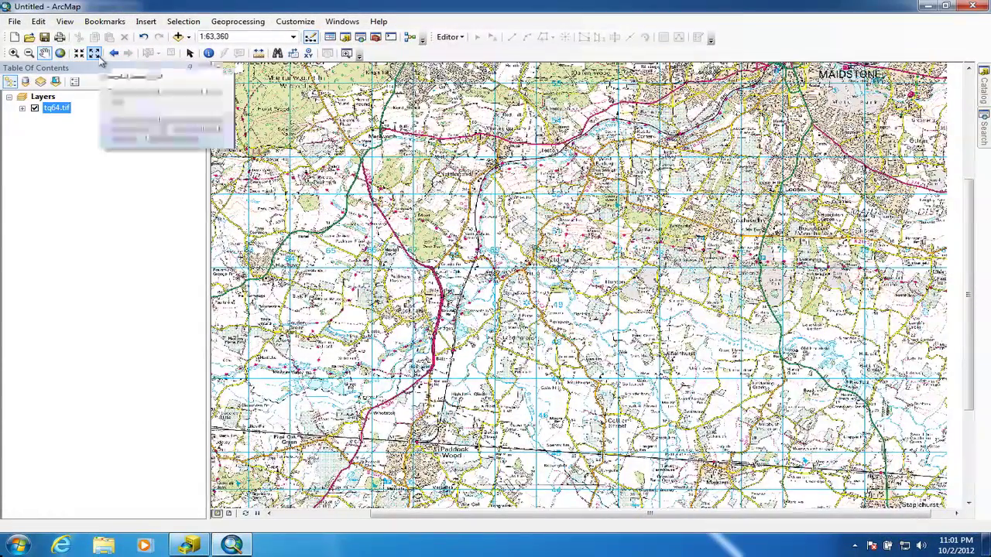
- Apply Fixed Zoom Out to the map, and move back and forward through the previous map extents
{"action": "left_click", "coordinate": [95, 53]}
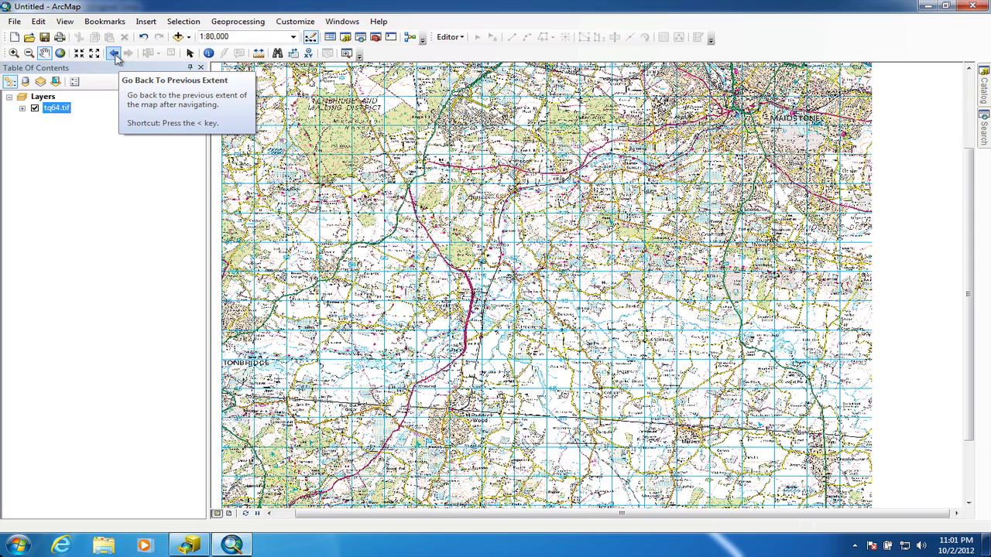
{"action": "left_click", "coordinate": [114, 54]}
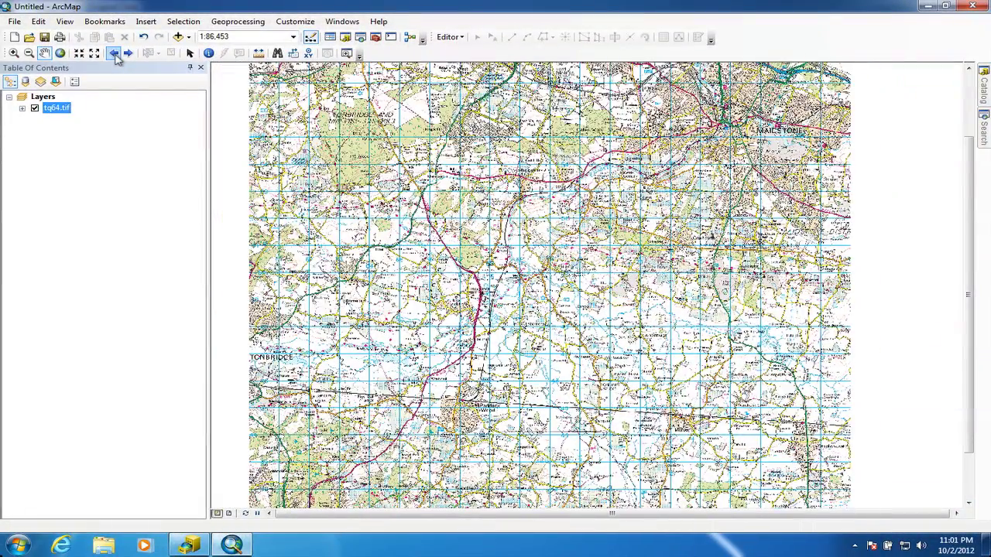
{"action": "left_click", "coordinate": [128, 53]}
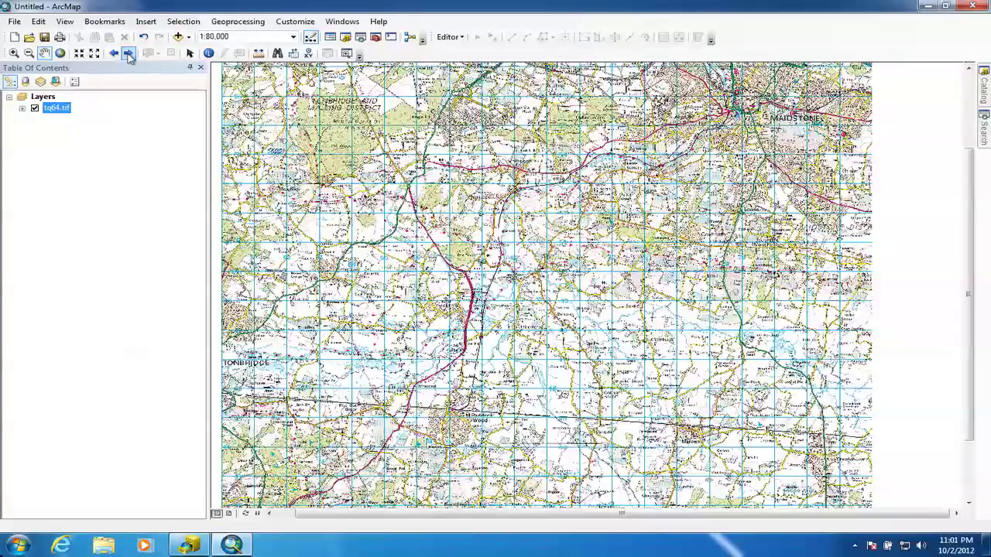
{"action": "left_click", "coordinate": [129, 53]}
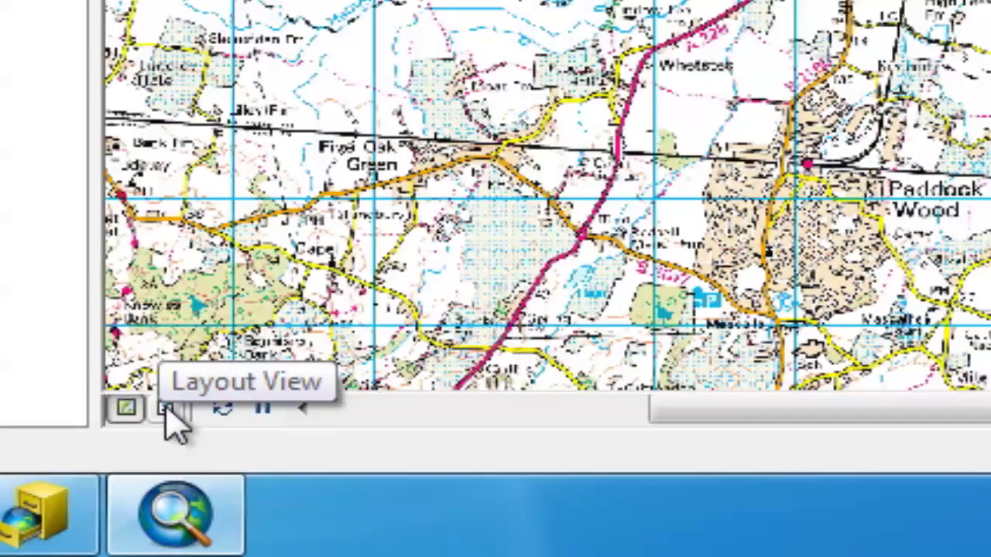
- Preview the map page in layout view, and return to data view with a refreshed map
{"action": "left_click", "coordinate": [166, 409]}
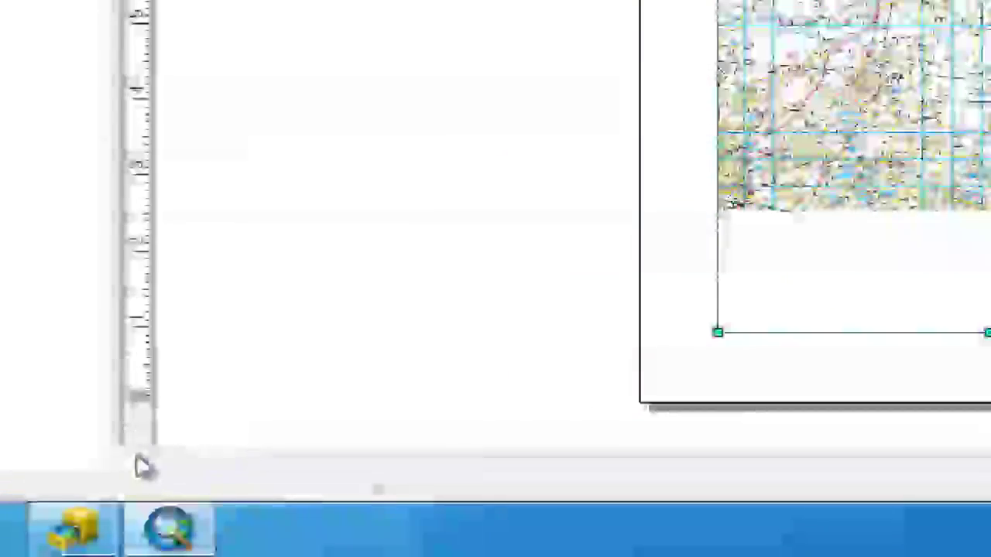
{"action": "left_click", "coordinate": [199, 501]}
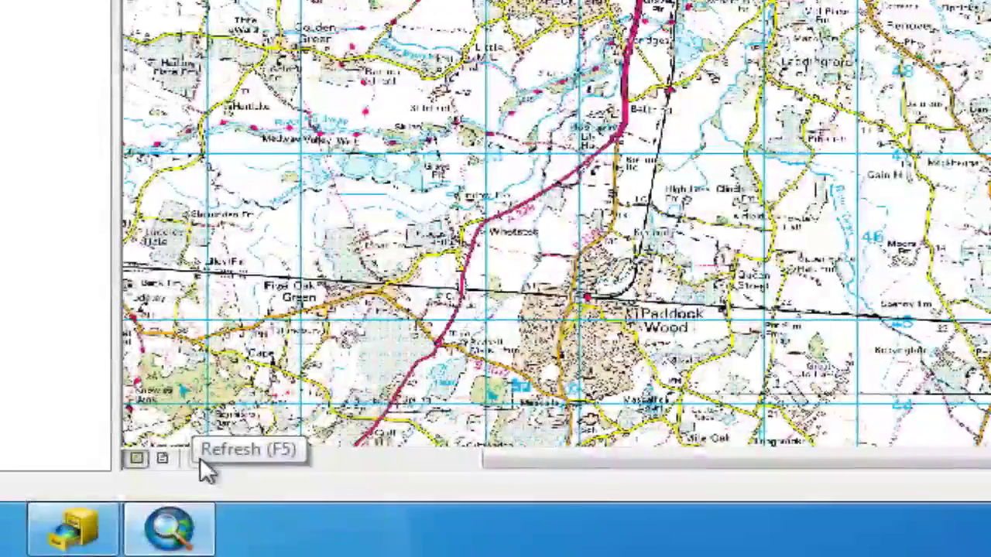
{"action": "left_click", "coordinate": [202, 462]}
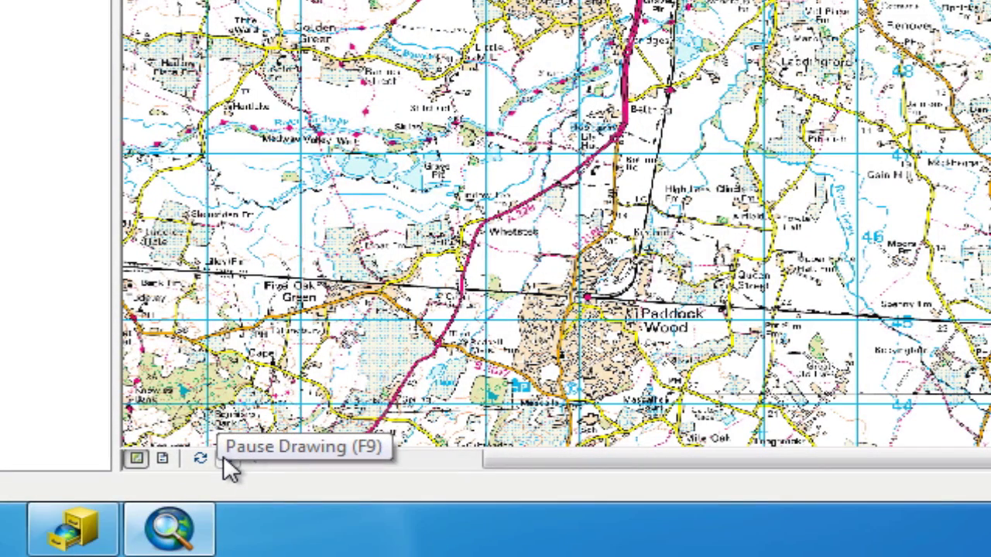
{"action": "left_click", "coordinate": [226, 459]}
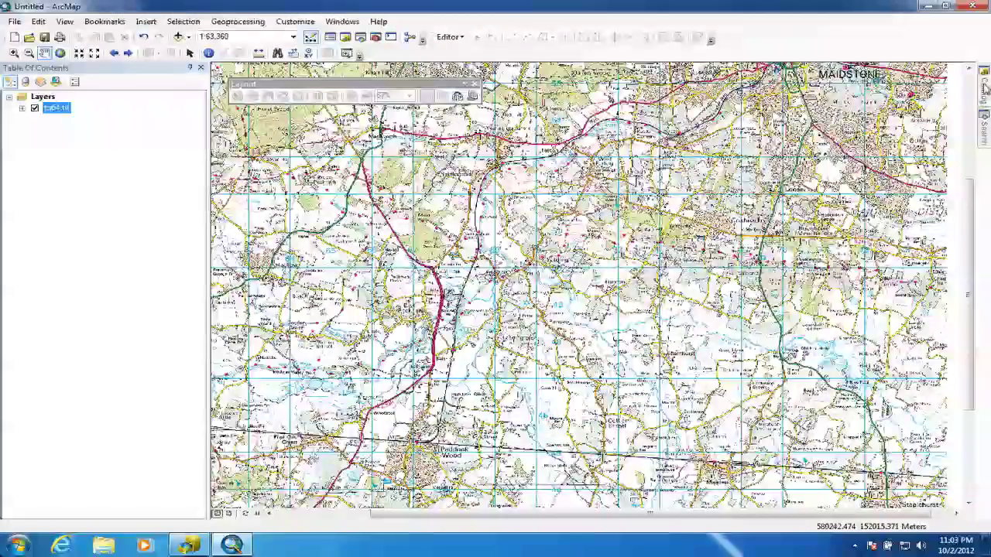
- Look over the Catalog and Search windows, and close the floating Layout toolbar
{"action": "left_click", "coordinate": [984, 89]}
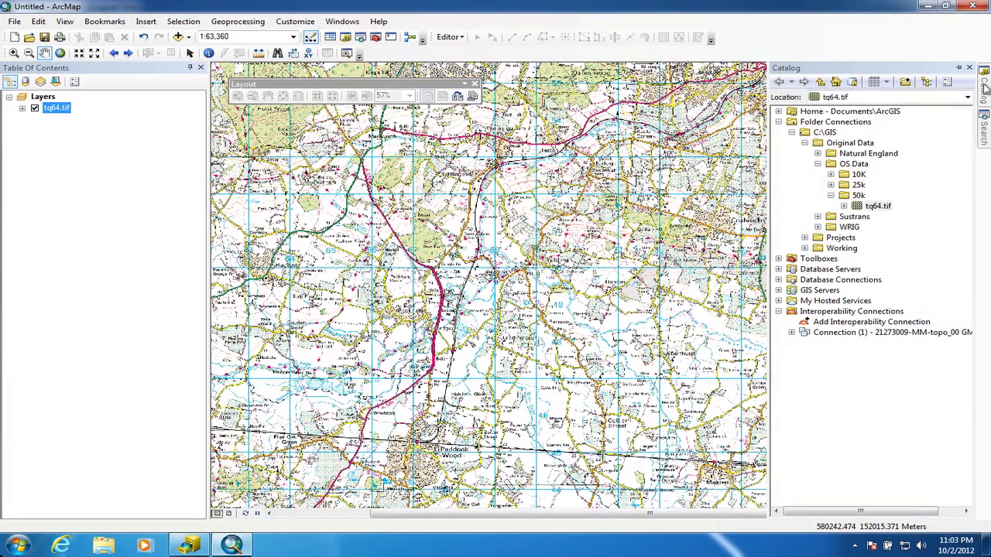
{"action": "left_click", "coordinate": [984, 83]}
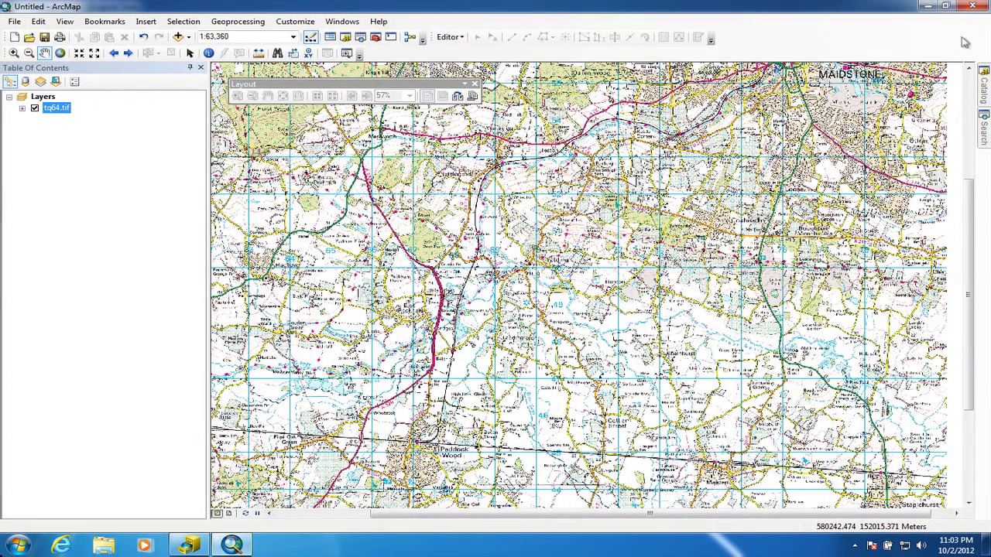
{"action": "mouse_move", "coordinate": [985, 127]}
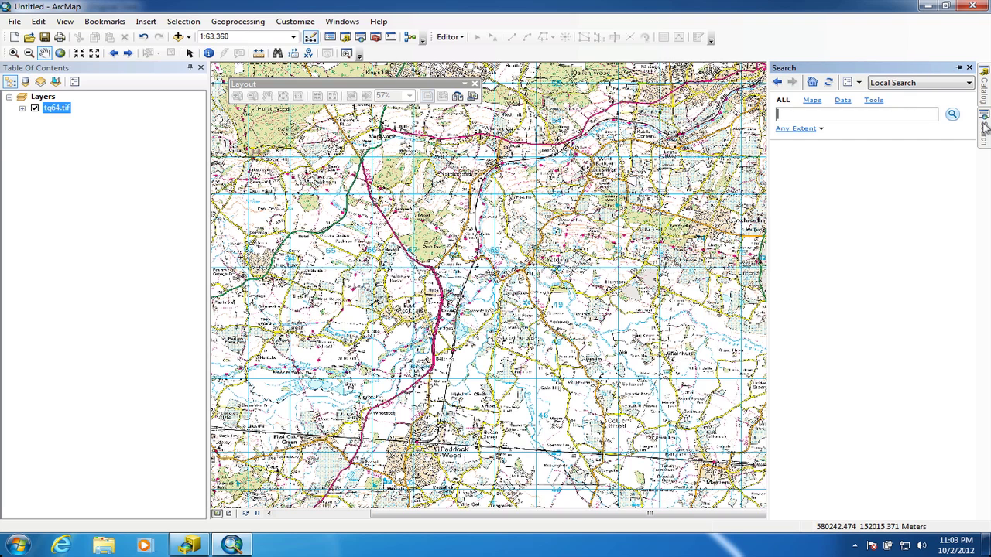
{"action": "left_click", "coordinate": [967, 82]}
{"action": "left_click", "coordinate": [967, 87]}
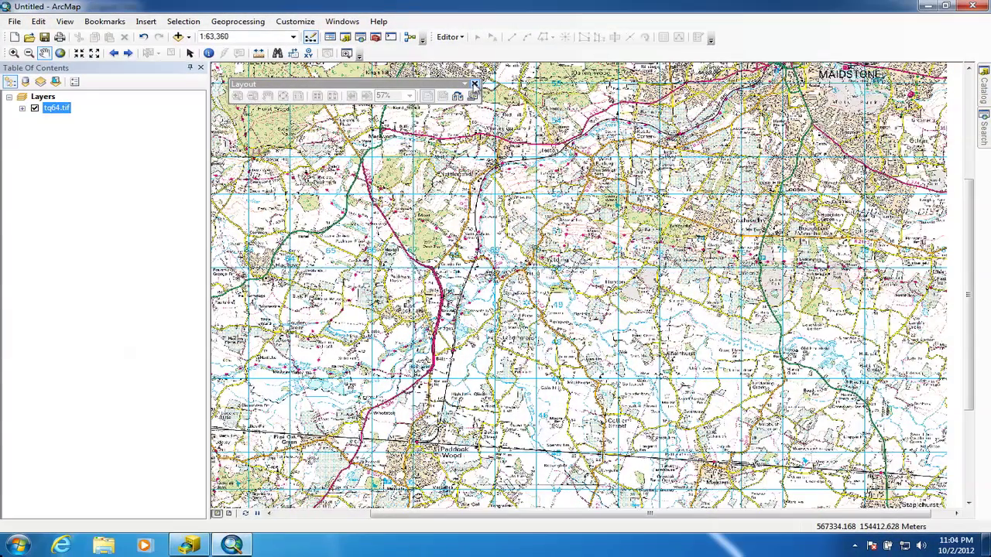
{"action": "left_click", "coordinate": [475, 84]}
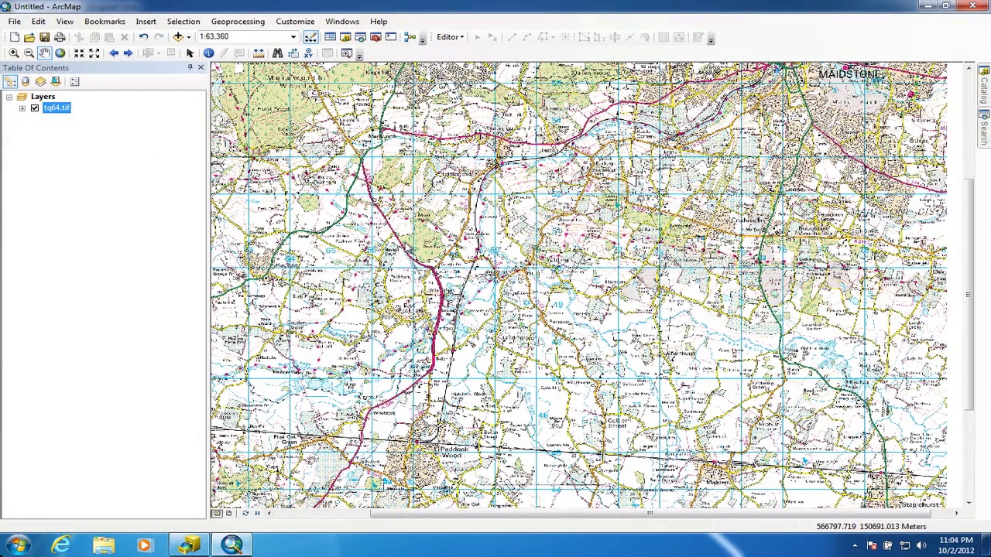
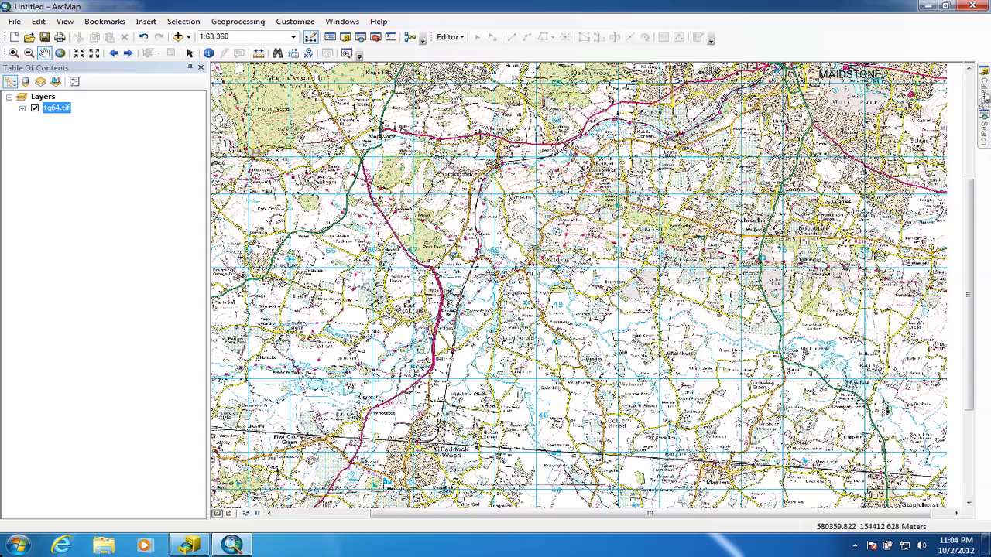
- Add iron workings.shp from the WRIG folder in the catalog to the map and accept the unknown spatial reference warning
{"action": "left_click", "coordinate": [985, 93]}
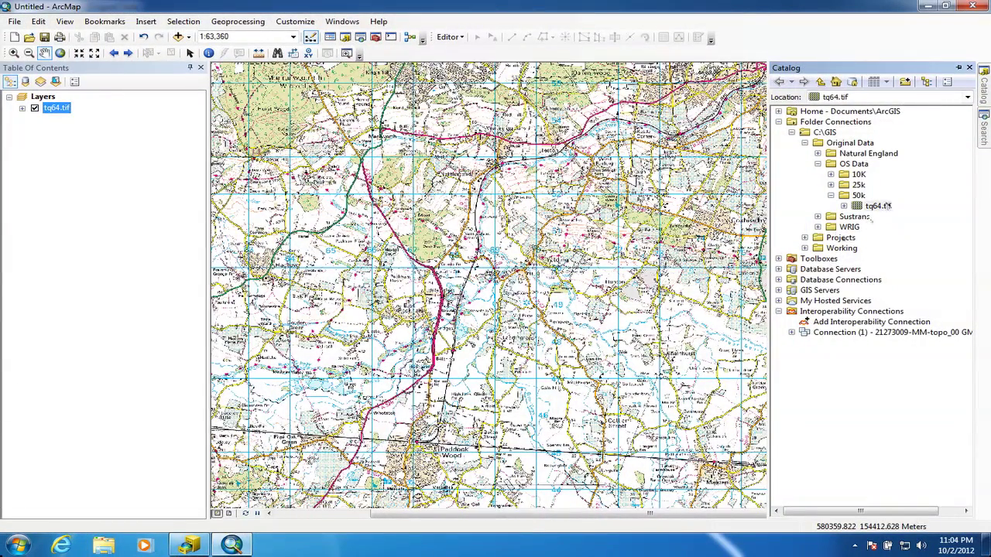
{"action": "left_click", "coordinate": [817, 226]}
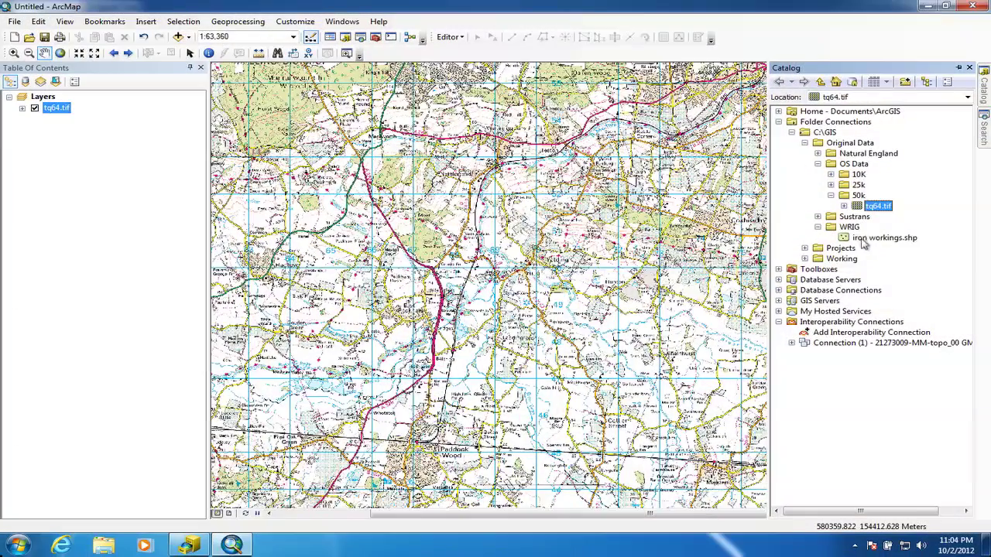
{"action": "left_click", "coordinate": [864, 239]}
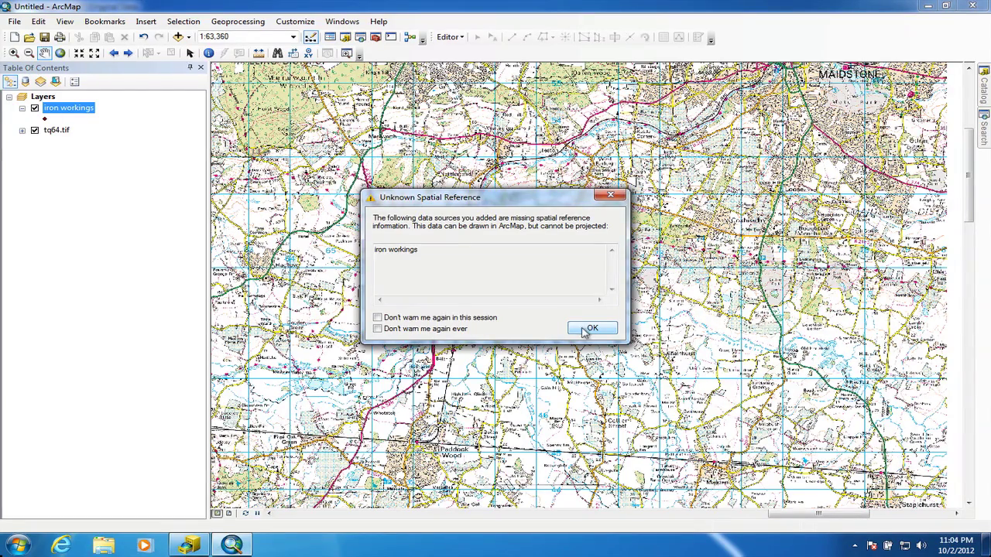
{"action": "left_click", "coordinate": [589, 329]}
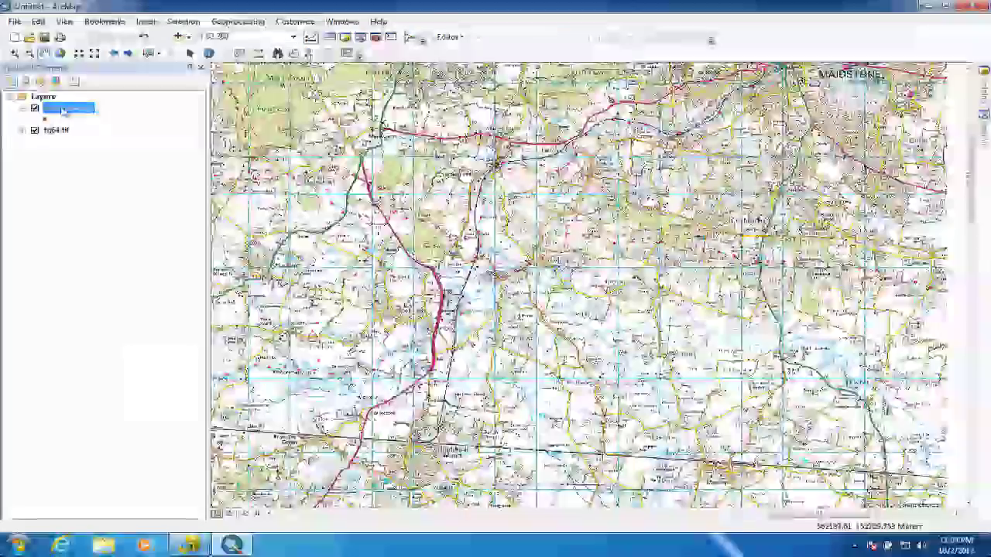
- Inspect the source properties of the iron workings layer for its coordinate system
{"action": "right_click", "coordinate": [64, 111]}
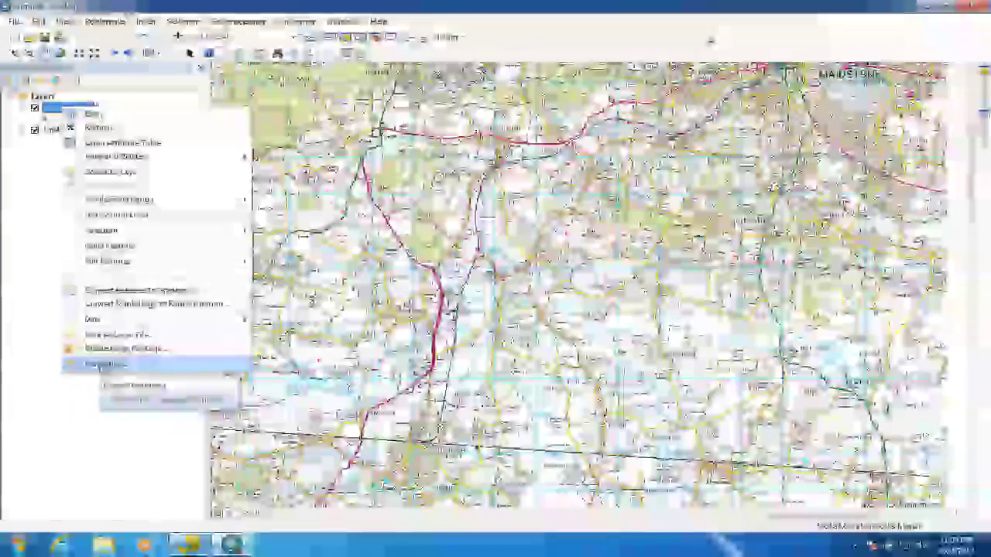
{"action": "left_click", "coordinate": [101, 363]}
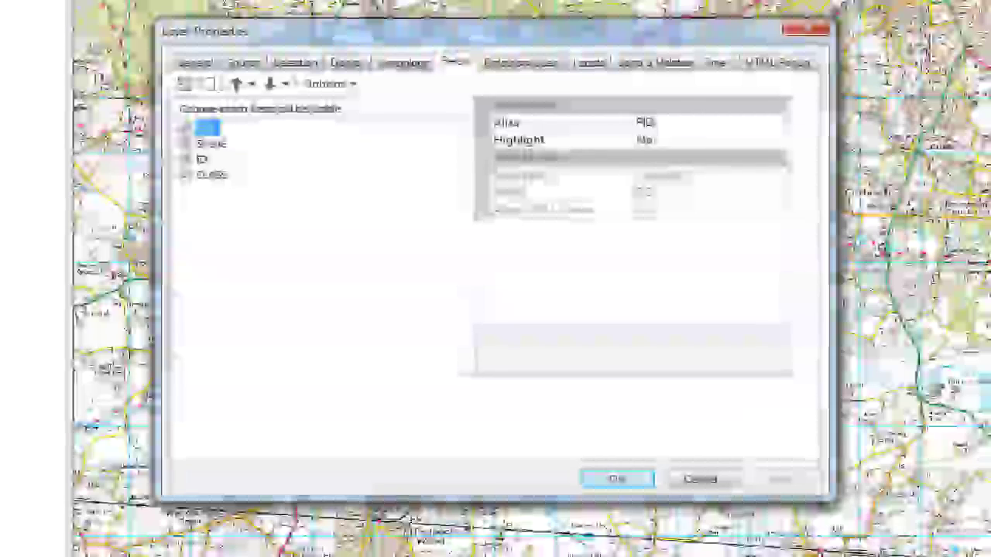
{"action": "left_click", "coordinate": [251, 68]}
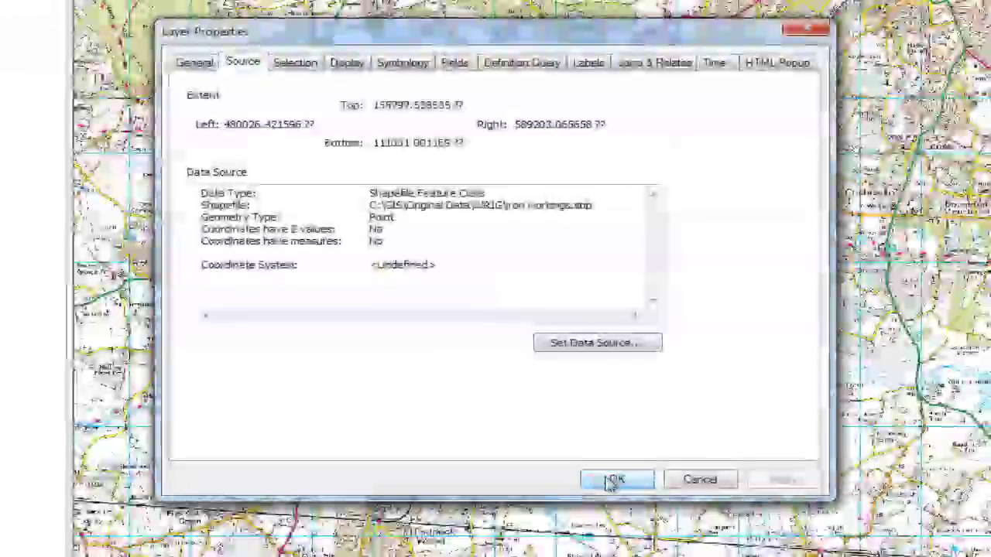
{"action": "left_click", "coordinate": [613, 480]}
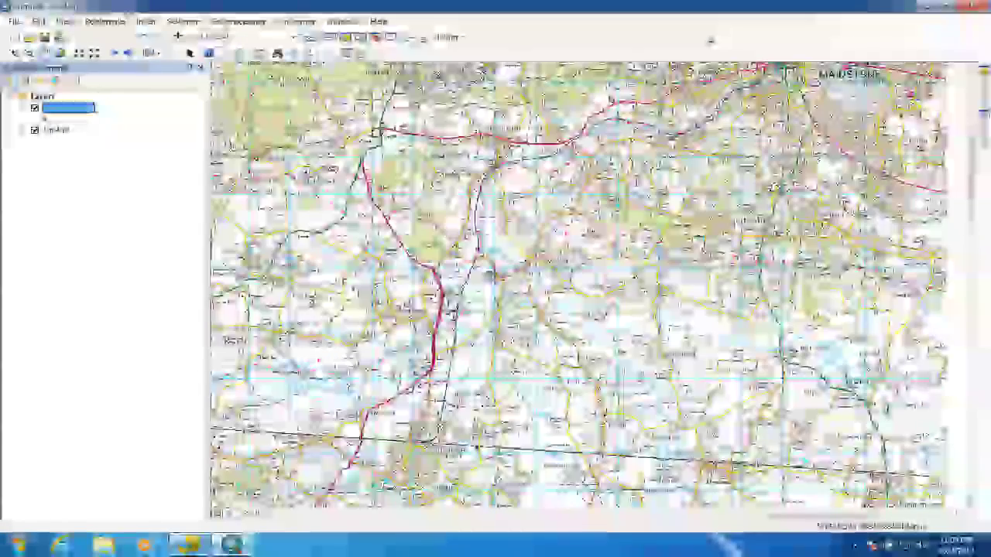
- Set the XY coordinate system of iron workings.shp in the catalog to British National Grid from the projected European national grids
{"action": "left_click", "coordinate": [983, 77]}
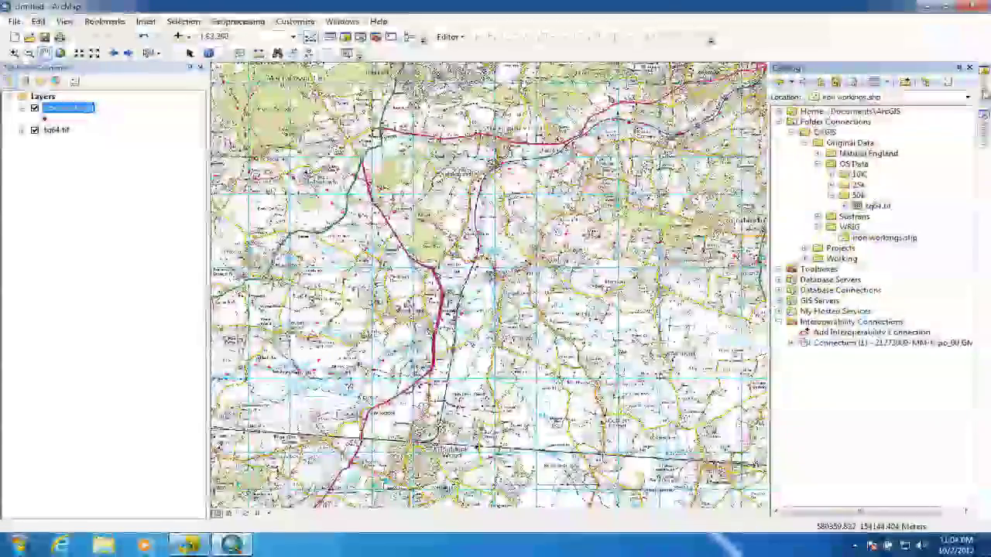
{"action": "right_click", "coordinate": [858, 239]}
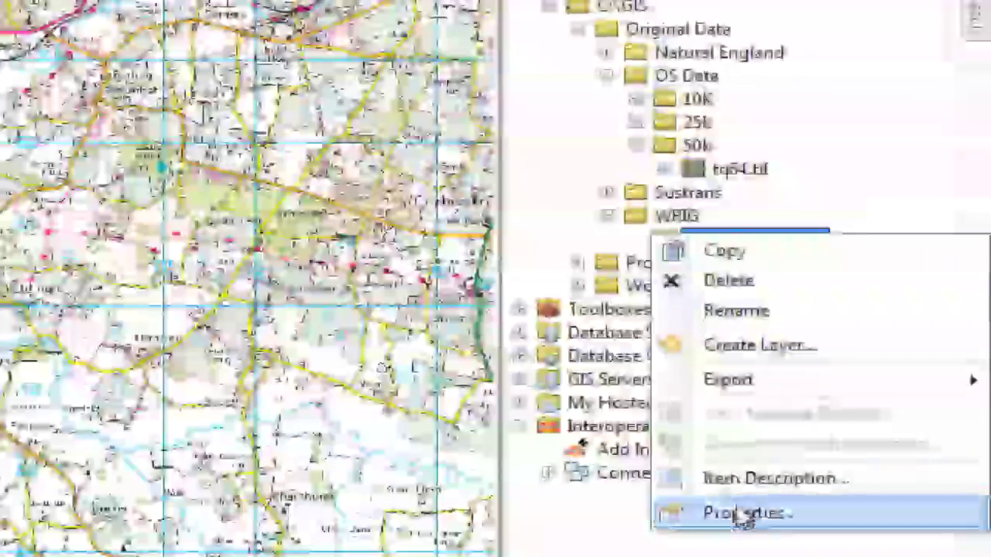
{"action": "left_click", "coordinate": [743, 514]}
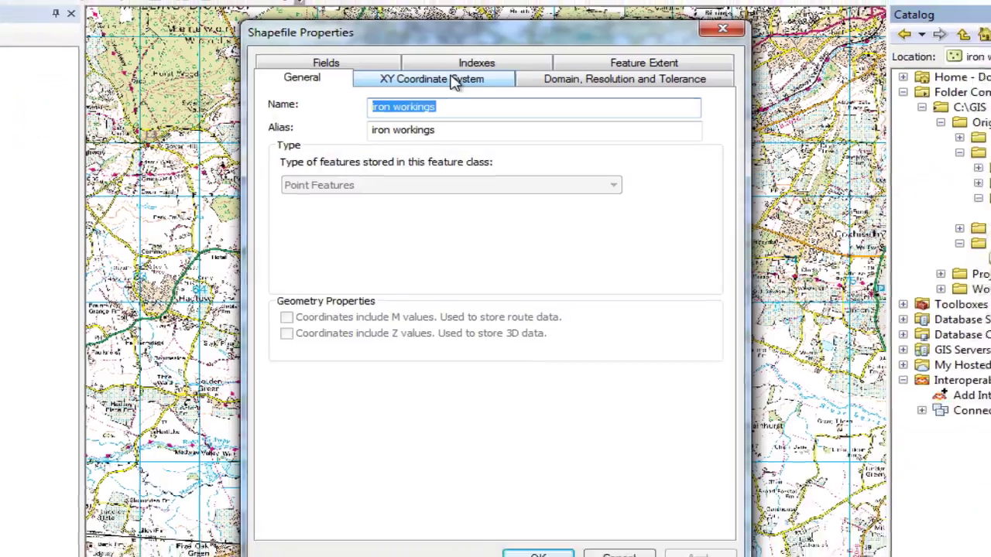
{"action": "left_click", "coordinate": [466, 113]}
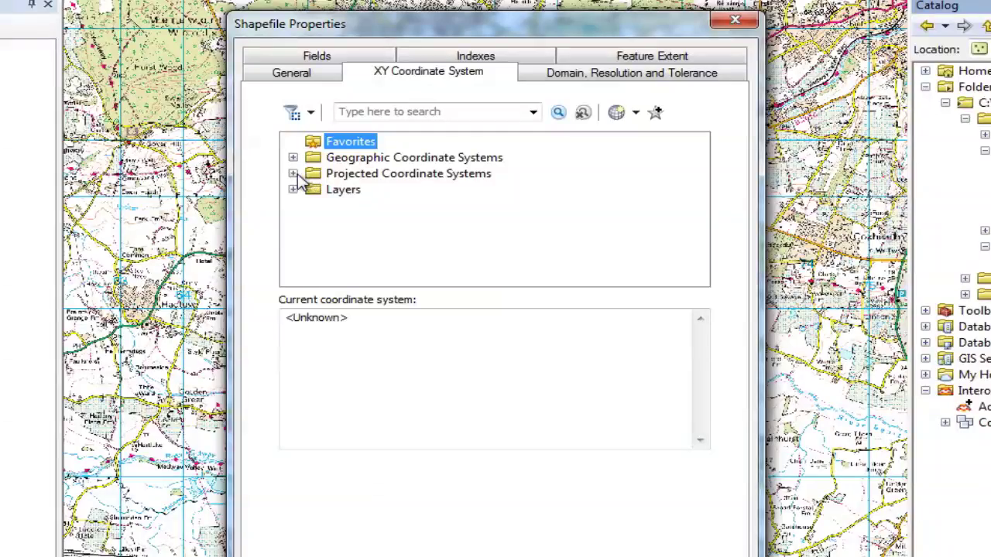
{"action": "left_click", "coordinate": [293, 173]}
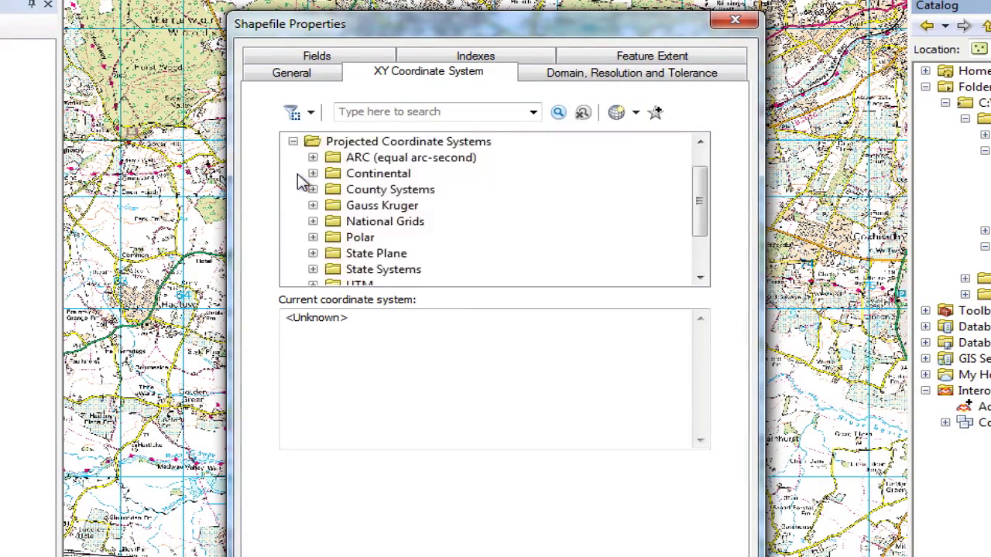
{"action": "left_click", "coordinate": [349, 223]}
{"action": "left_click", "coordinate": [313, 221]}
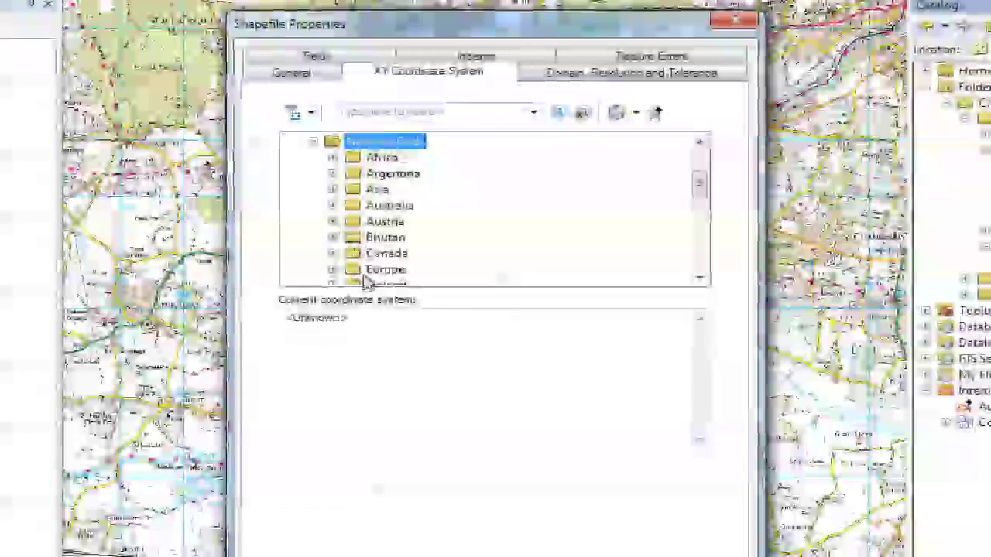
{"action": "double_click", "coordinate": [384, 270]}
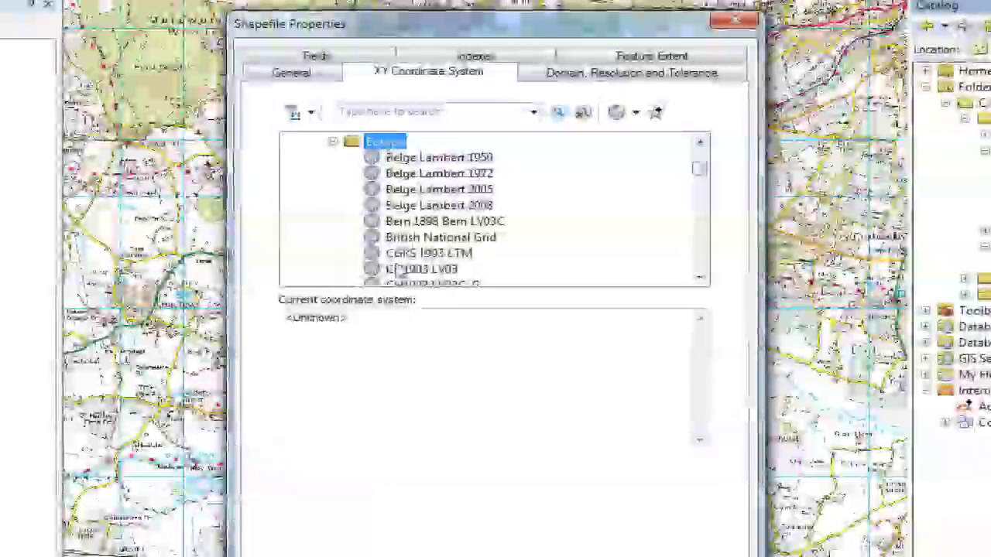
{"action": "left_click", "coordinate": [438, 237]}
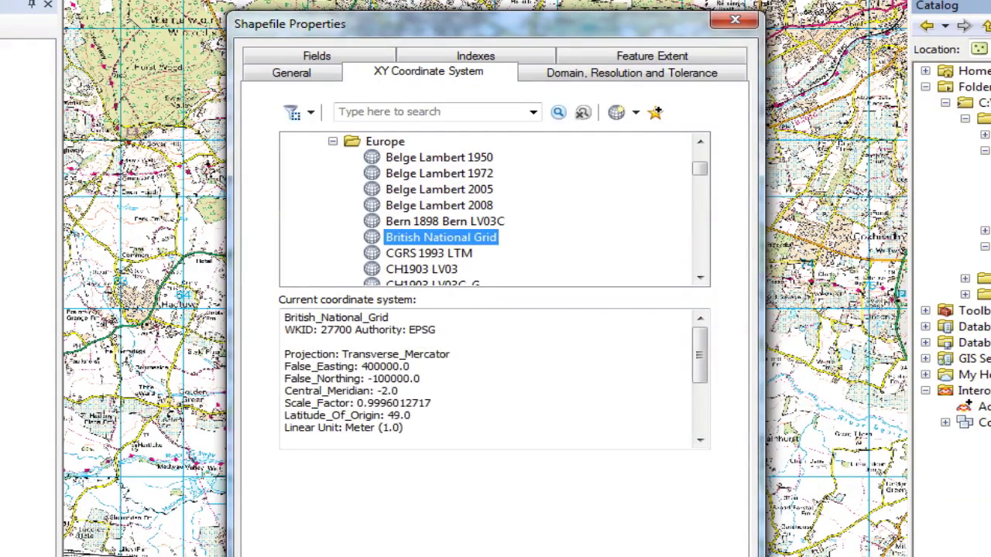
{"action": "key", "text": "Return"}
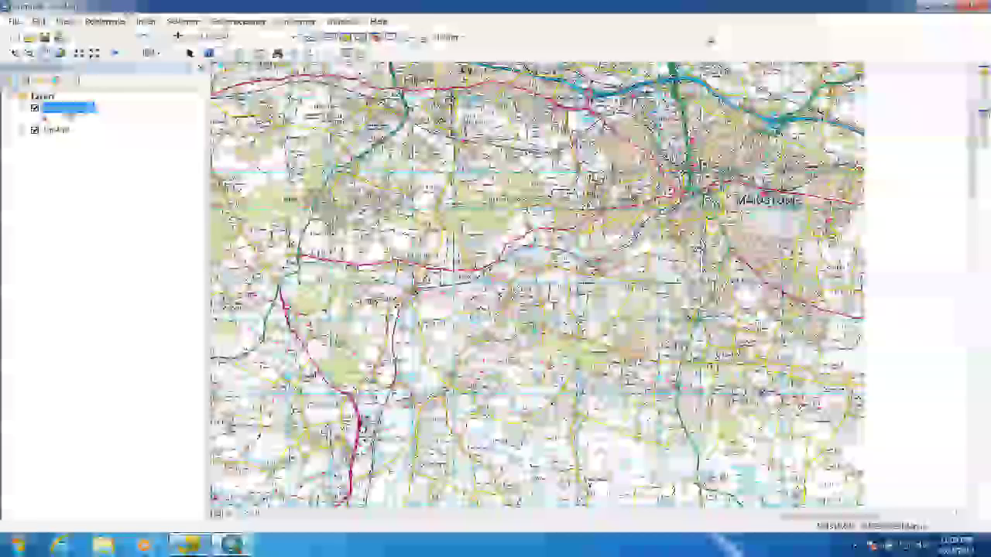
- Verify the newly assigned coordinate system in the iron workings layer's source properties
{"action": "right_click", "coordinate": [67, 112]}
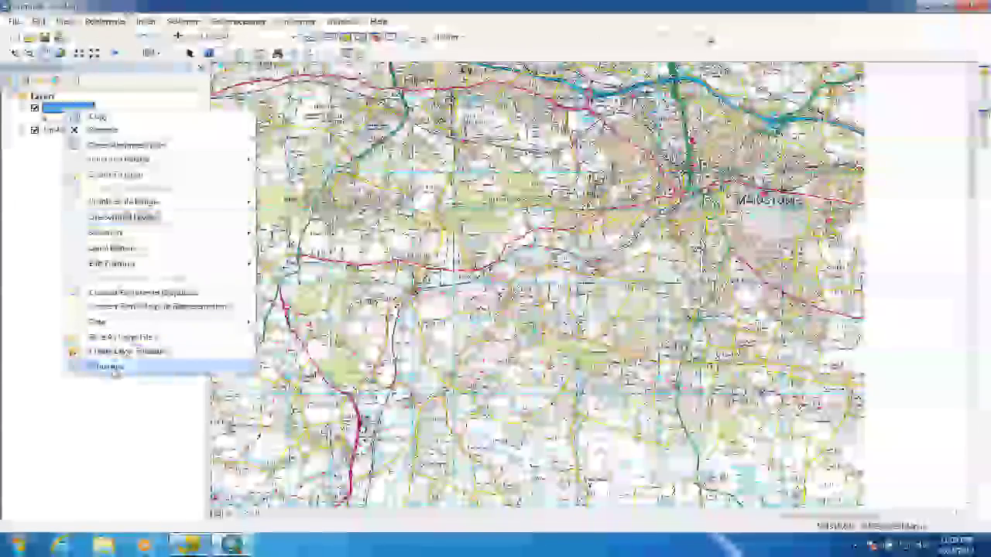
{"action": "left_click", "coordinate": [114, 368]}
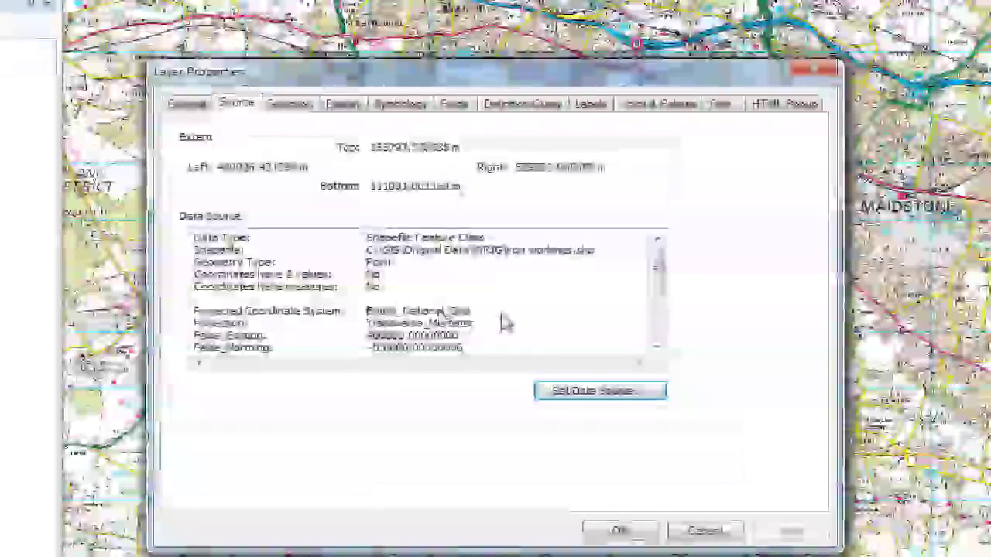
{"action": "left_click", "coordinate": [619, 531]}
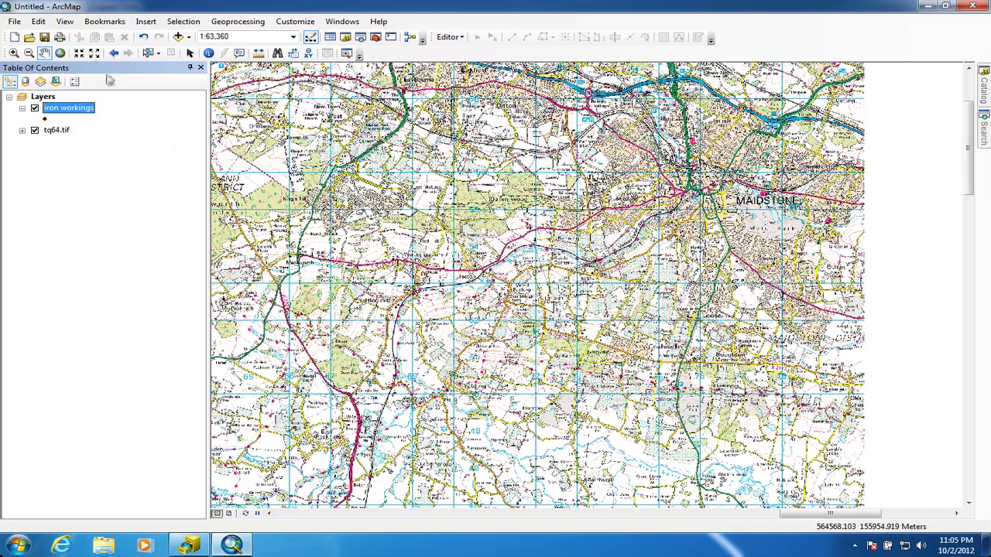
{"action": "left_click", "coordinate": [66, 22]}
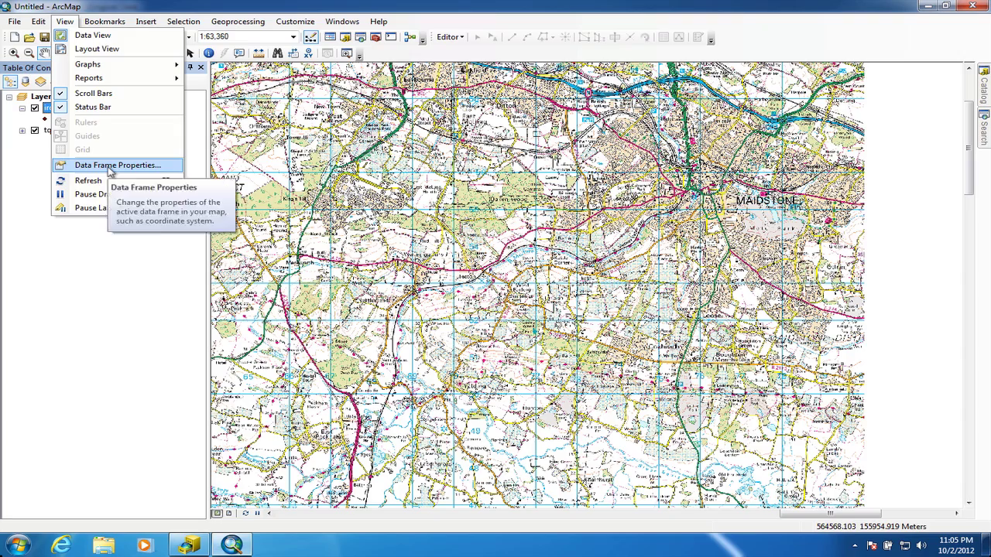
{"action": "left_click", "coordinate": [106, 281]}
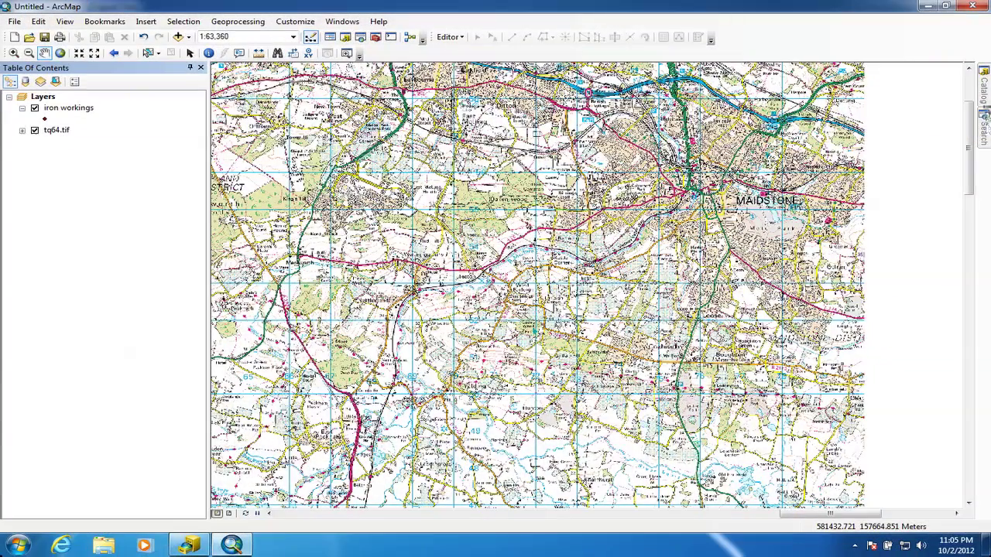
- Close the Catalog window, bring it back, and set it to auto-hide at the edge of the workspace
{"action": "left_click", "coordinate": [984, 115]}
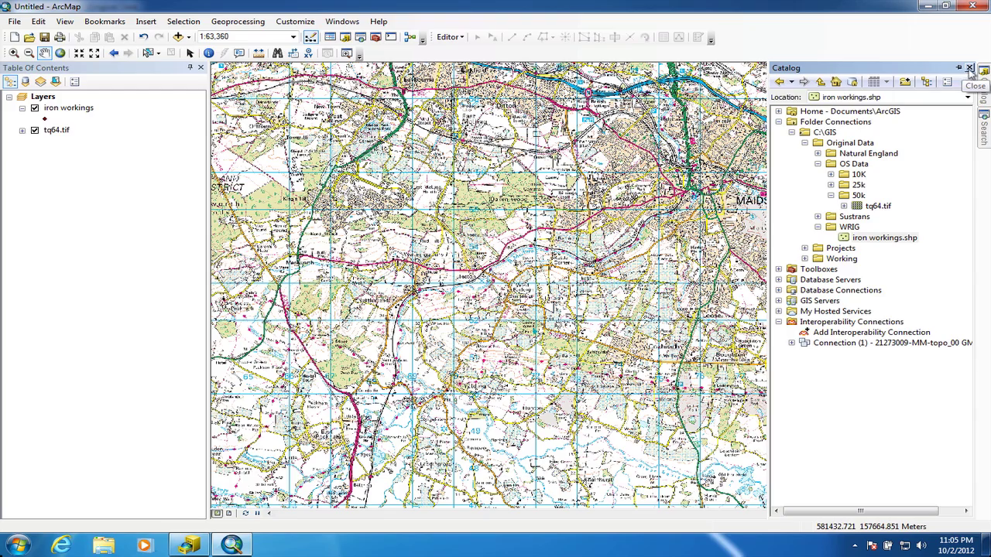
{"action": "left_click", "coordinate": [969, 68]}
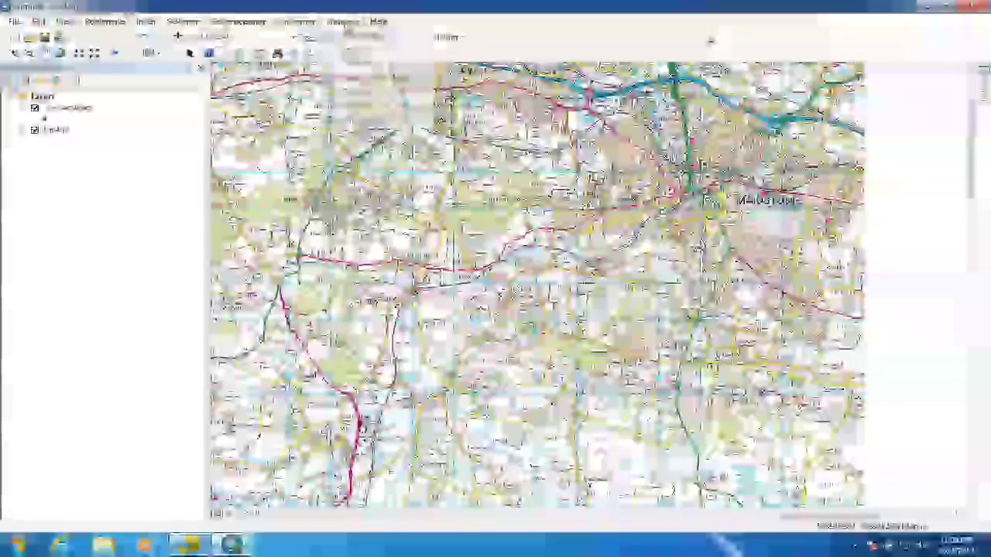
{"action": "left_click", "coordinate": [343, 21]}
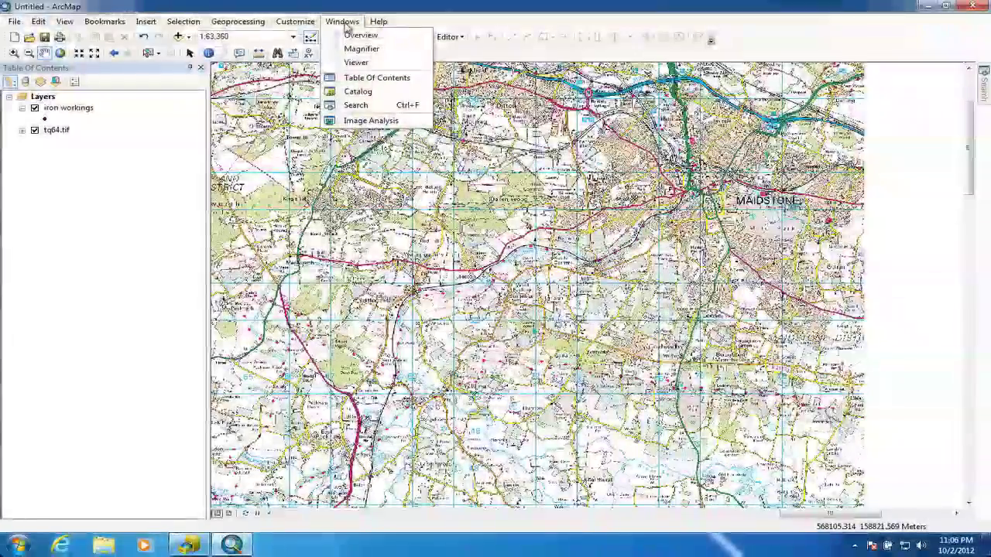
{"action": "left_click", "coordinate": [357, 91]}
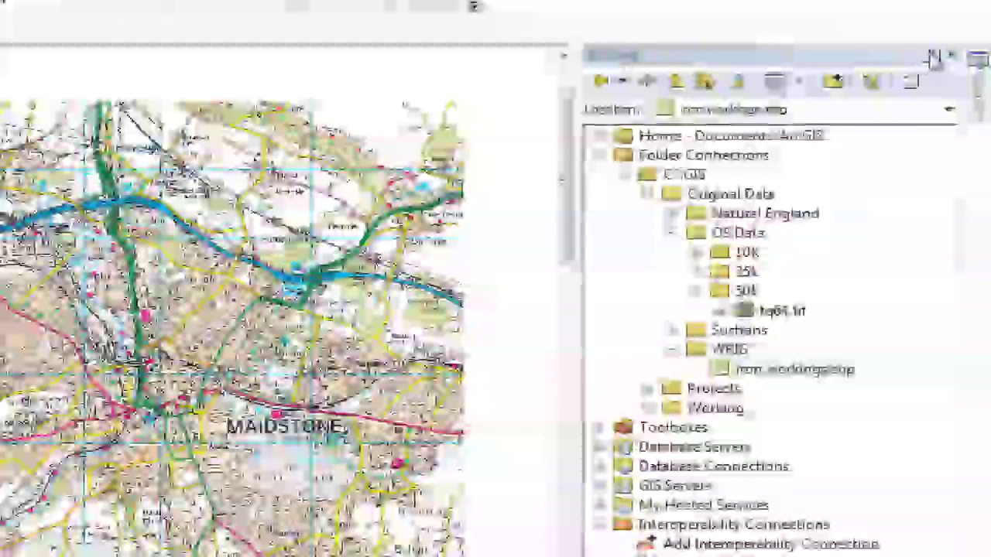
{"action": "left_click", "coordinate": [933, 58]}
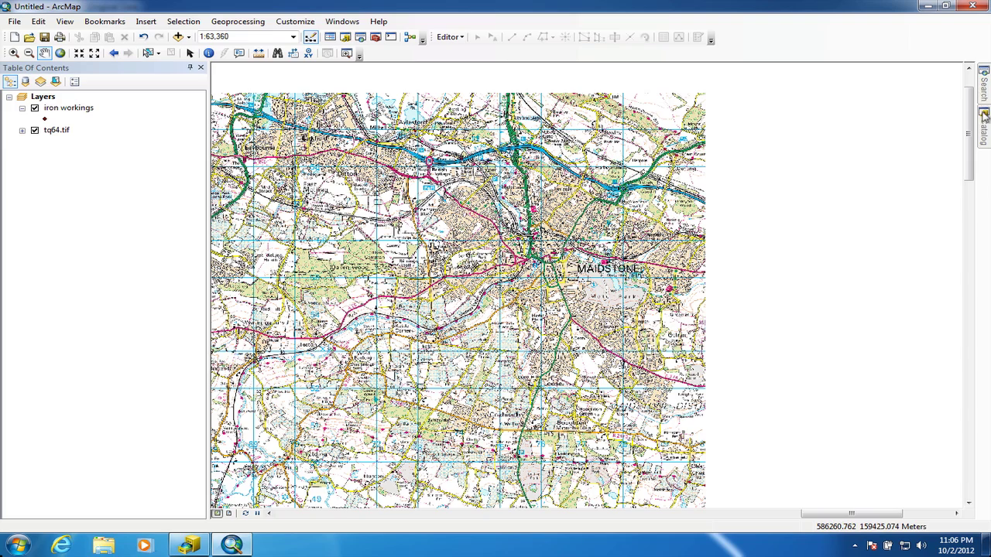
- Pin the Catalog window open beside the map and return it to auto-hide
{"action": "mouse_move", "coordinate": [987, 135]}
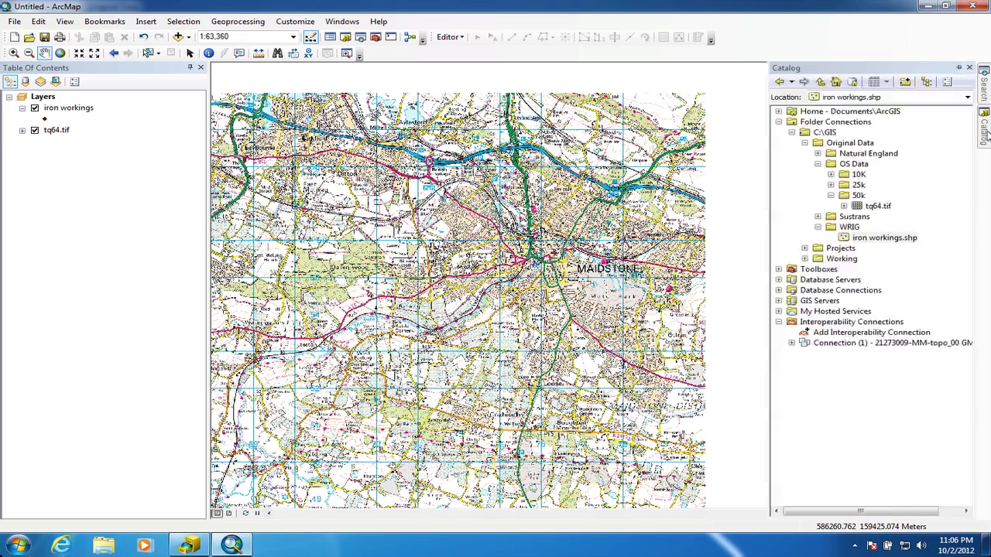
{"action": "left_click", "coordinate": [958, 68]}
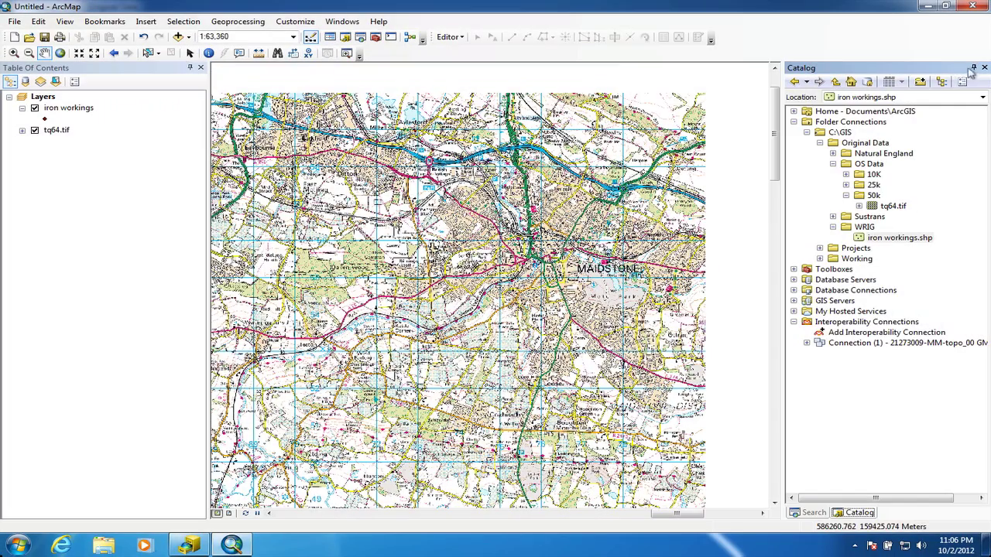
{"action": "left_click", "coordinate": [973, 69]}
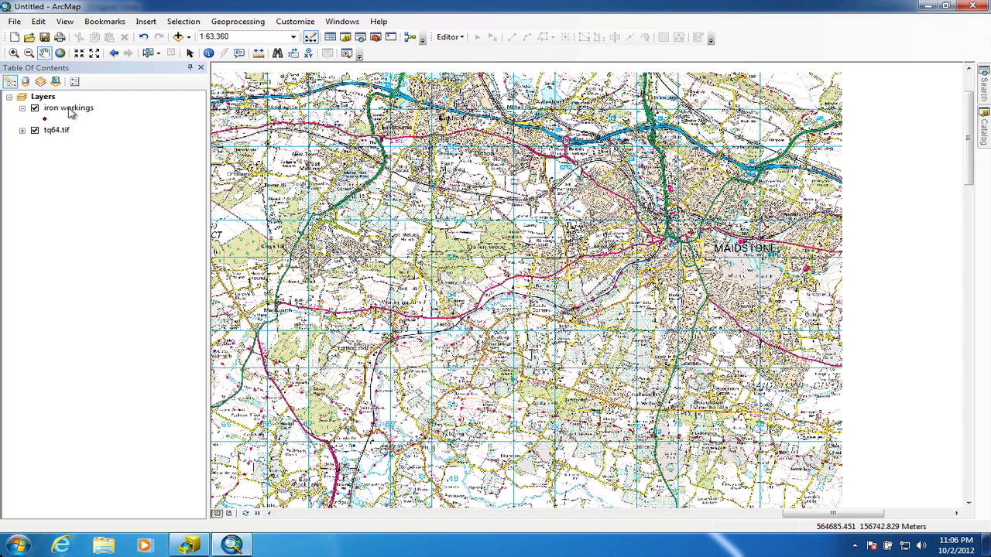
- Examine the CLASS values of the point records in the iron workings attribute table and close the table
{"action": "right_click", "coordinate": [70, 111]}
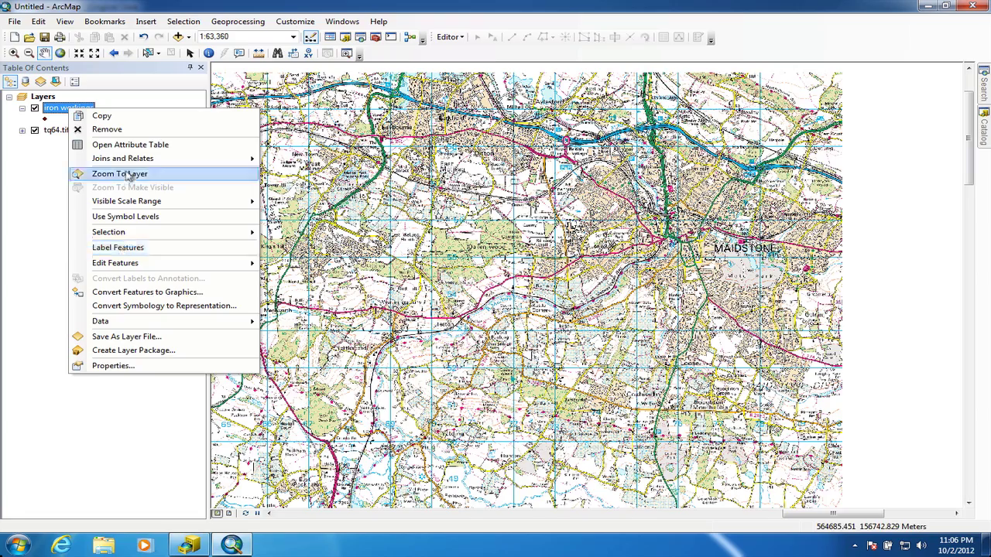
{"action": "left_click", "coordinate": [140, 149]}
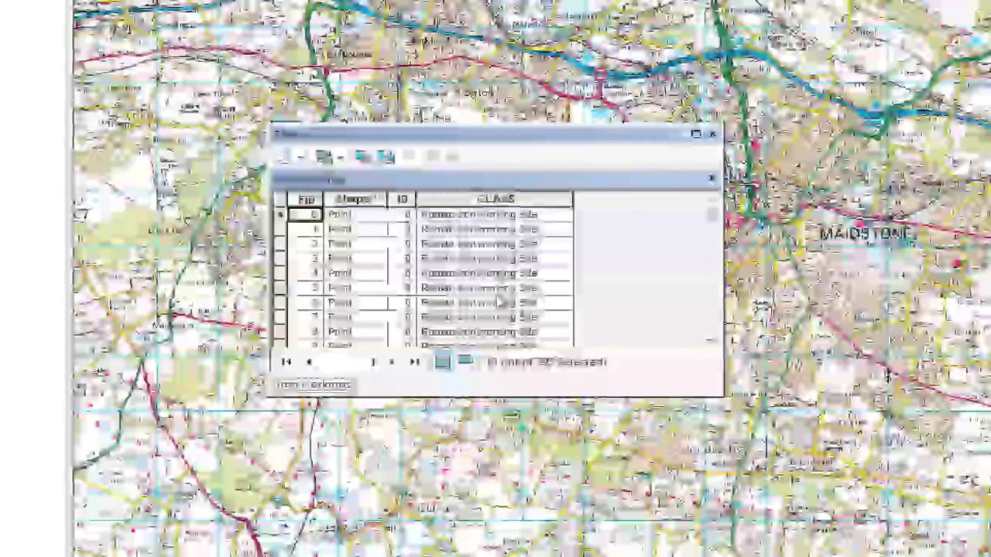
{"action": "scroll", "coordinate": [472, 283], "scroll_direction": "down", "scroll_amount": 10}
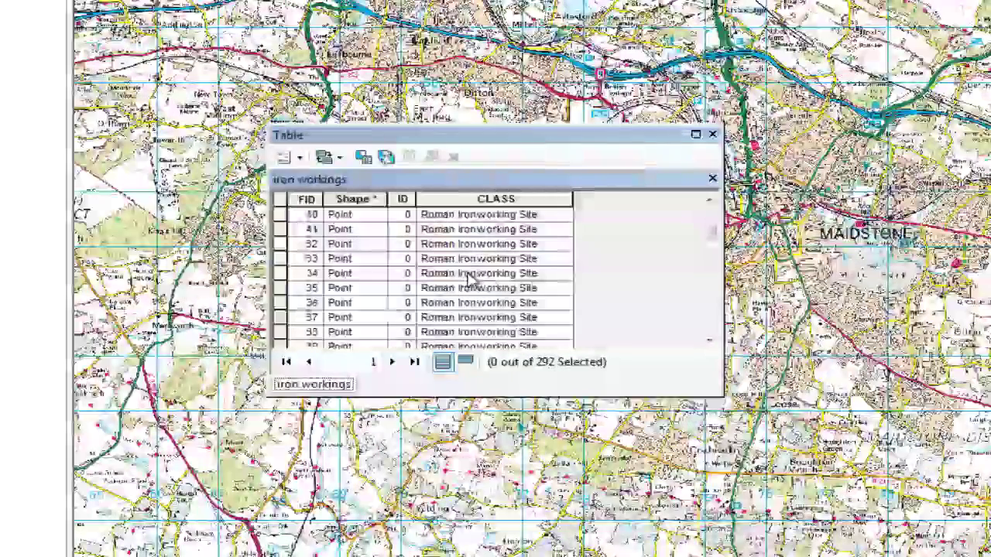
{"action": "scroll", "coordinate": [472, 281], "scroll_direction": "down", "scroll_amount": 20}
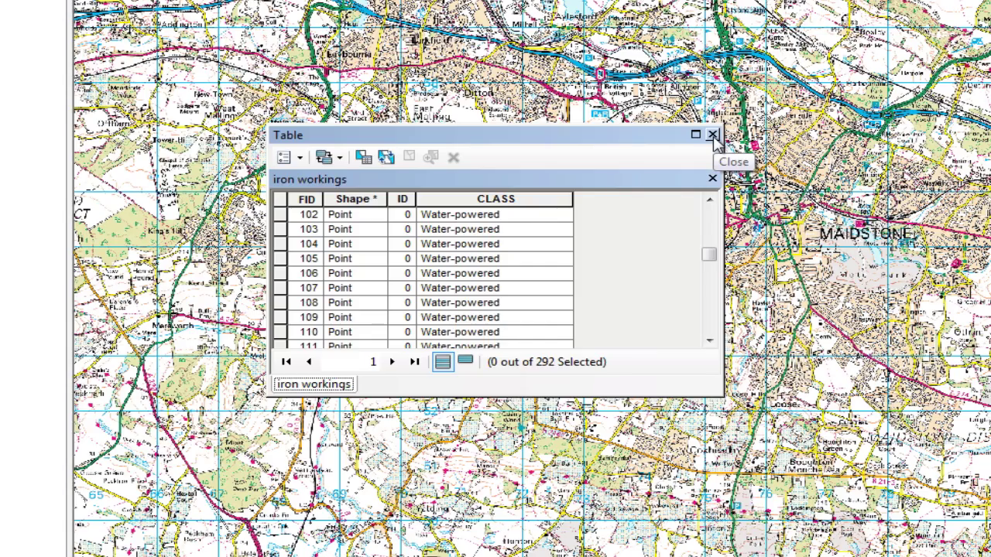
{"action": "left_click", "coordinate": [713, 135]}
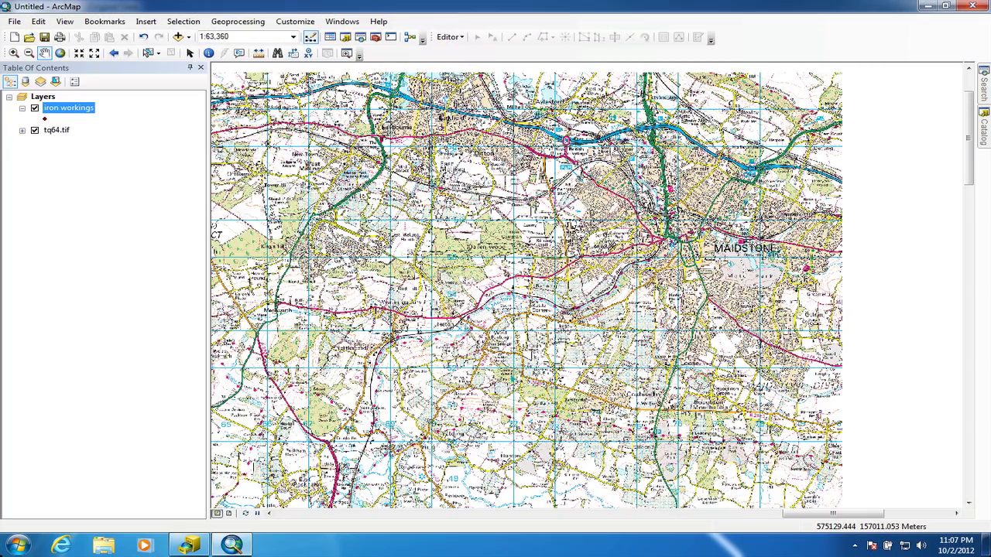